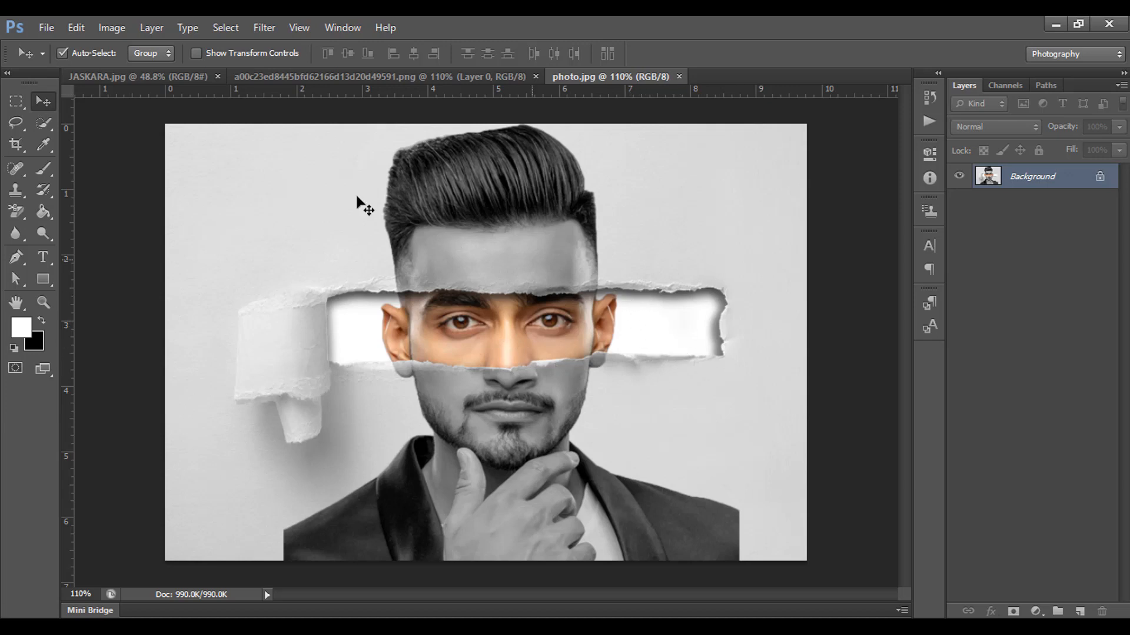
Review the torn-paper image and the portrait, close photo.jpg, and return to the portrait document.
click(390, 76)
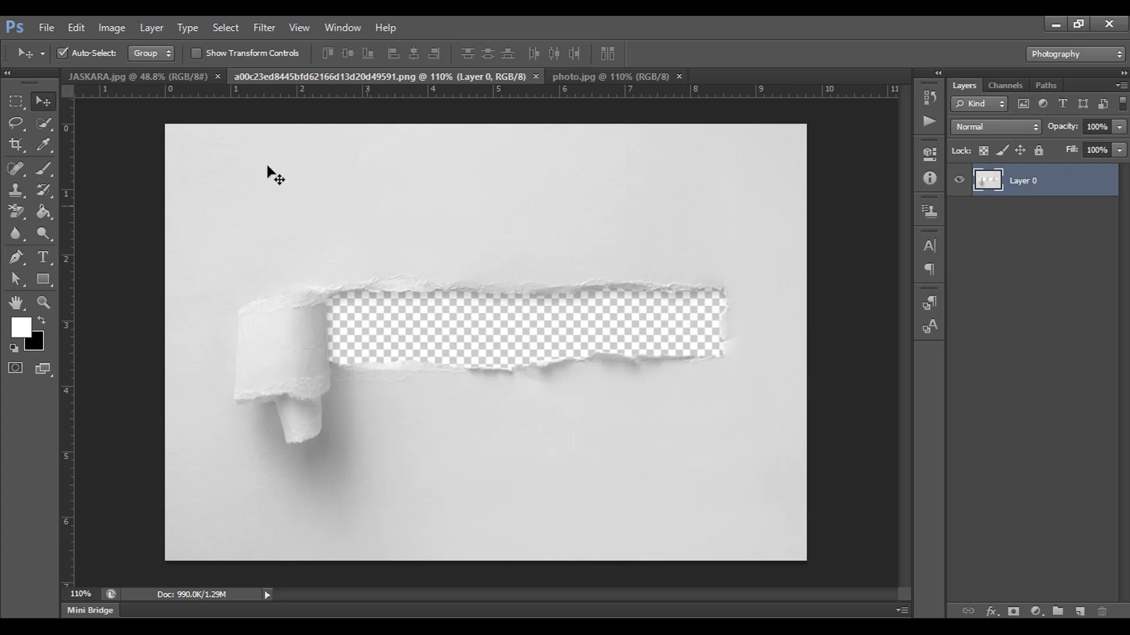
click(175, 75)
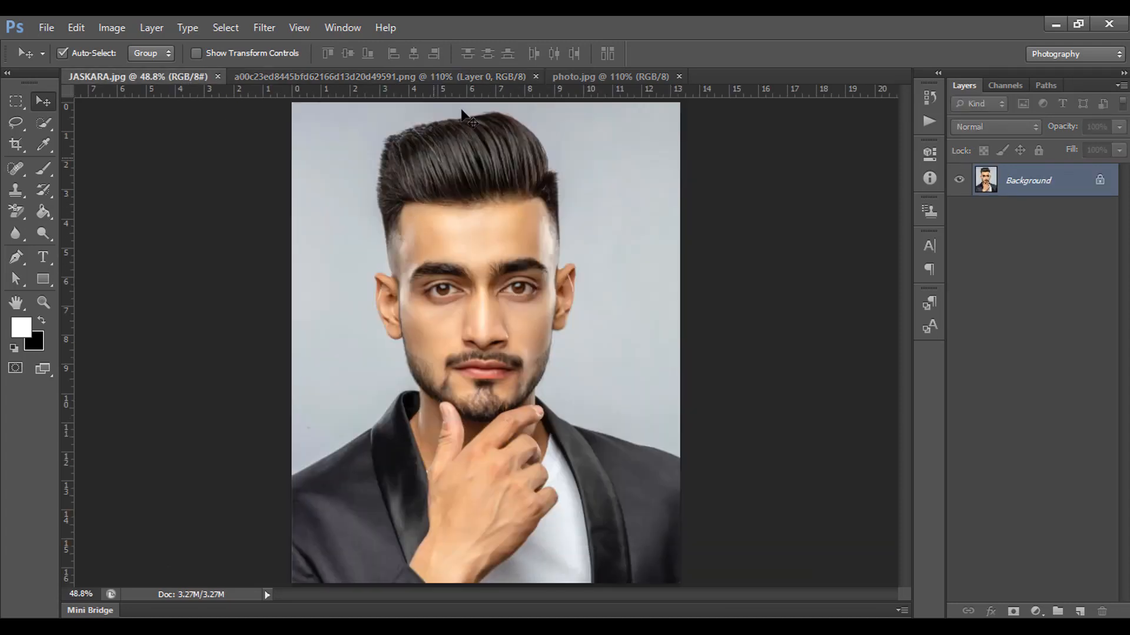
click(596, 76)
click(678, 77)
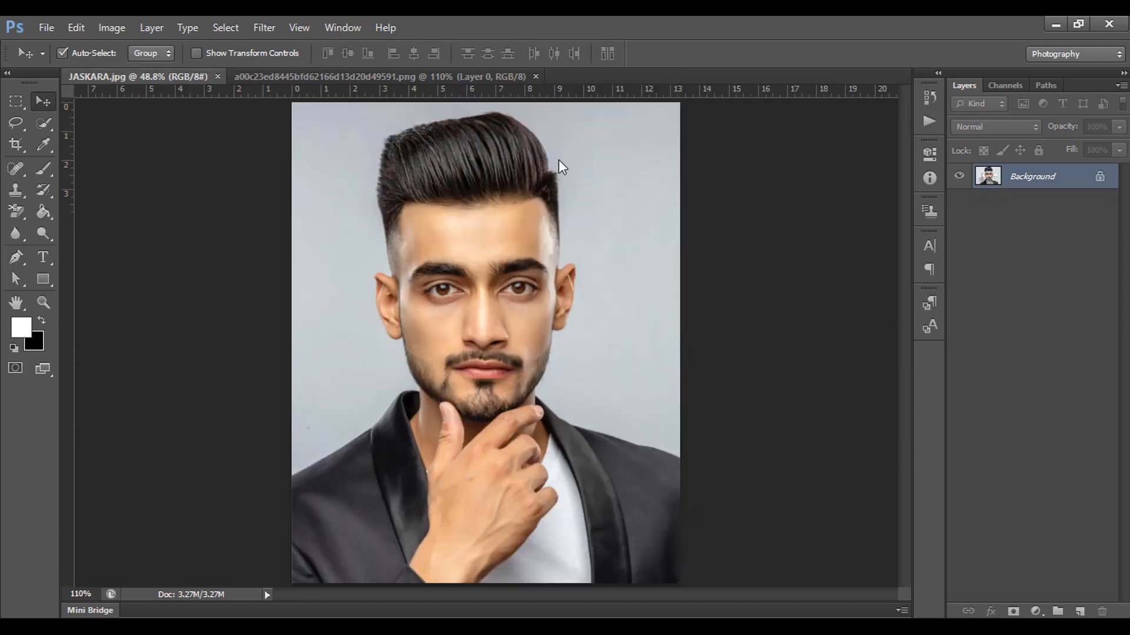
click(278, 76)
click(157, 76)
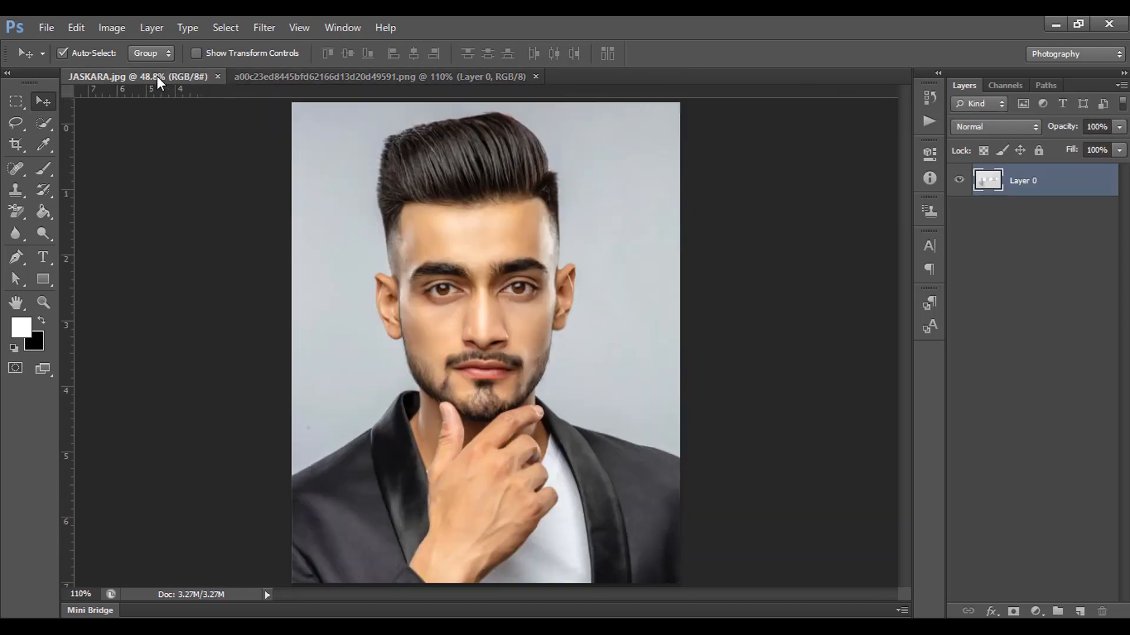
click(394, 76)
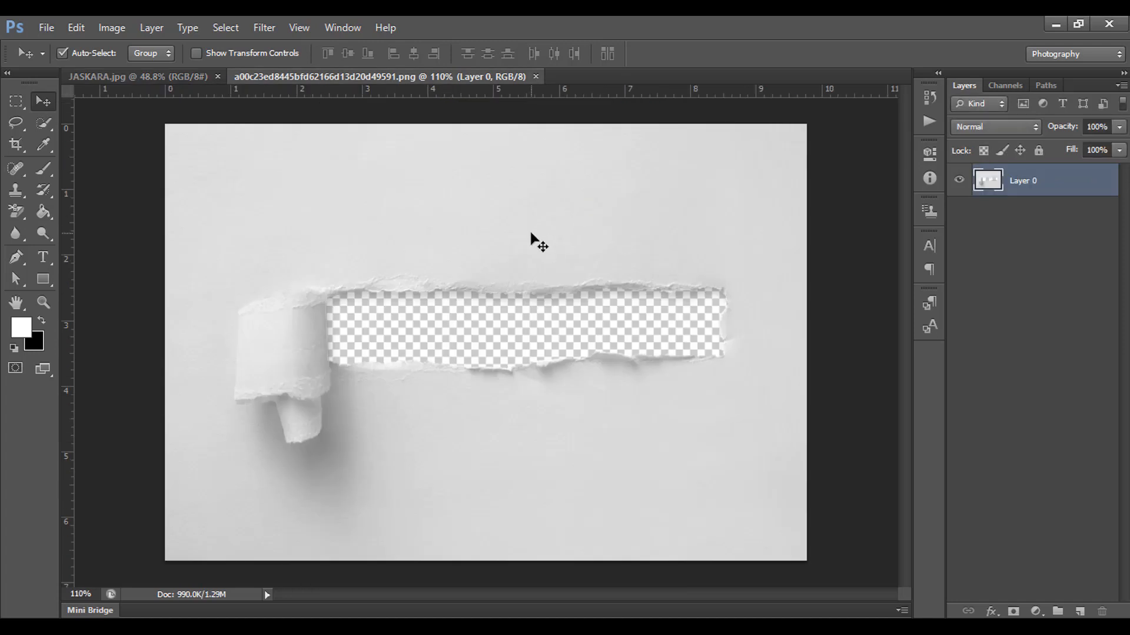
click(152, 77)
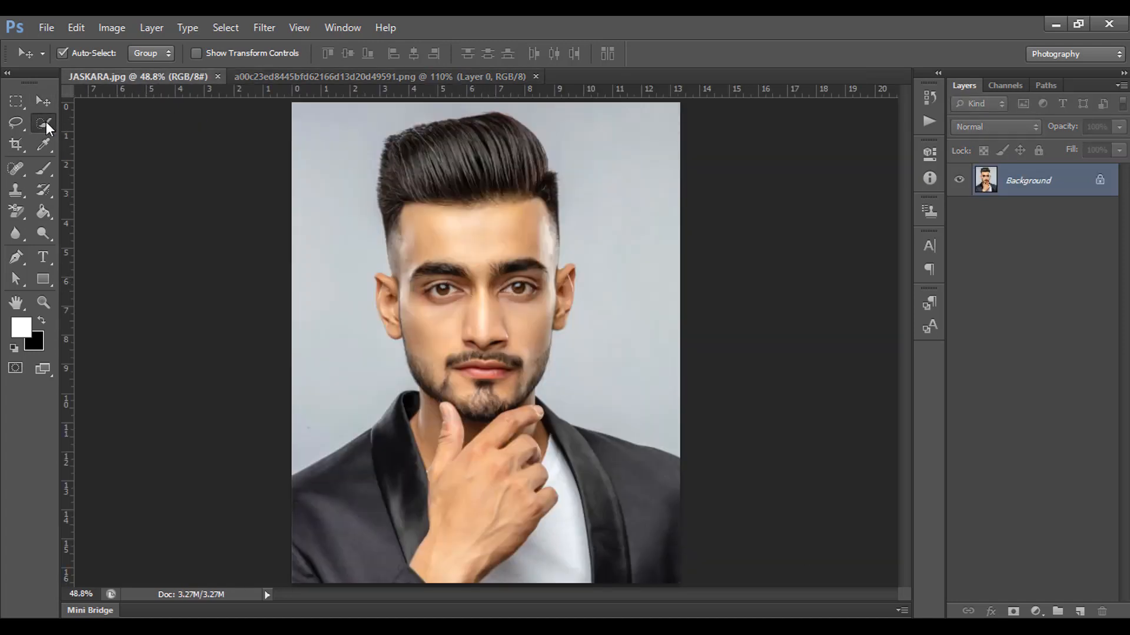
Select the whole man, including both ears, with the Quick Selection tool.
drag(46, 121, 128, 122)
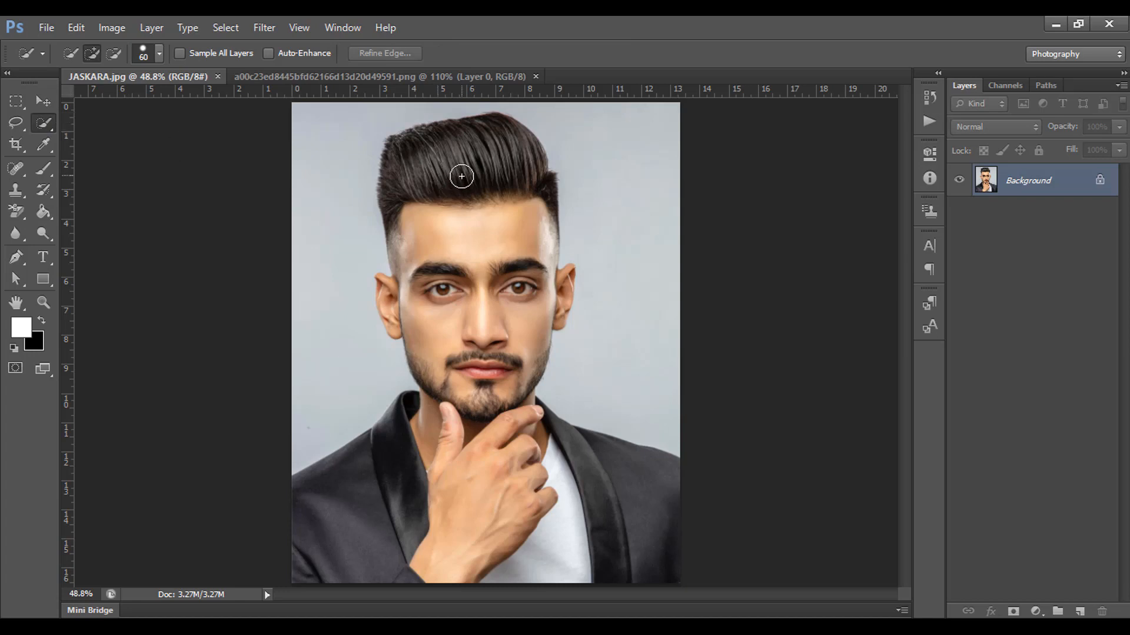
mouse_move(408, 144)
mouse_down()
mouse_move(476, 143)
mouse_move(495, 159)
mouse_move(530, 235)
mouse_move(530, 283)
mouse_move(480, 388)
mouse_move(346, 469)
mouse_move(383, 486)
mouse_move(497, 484)
mouse_move(581, 465)
mouse_move(637, 472)
mouse_move(579, 475)
mouse_up()
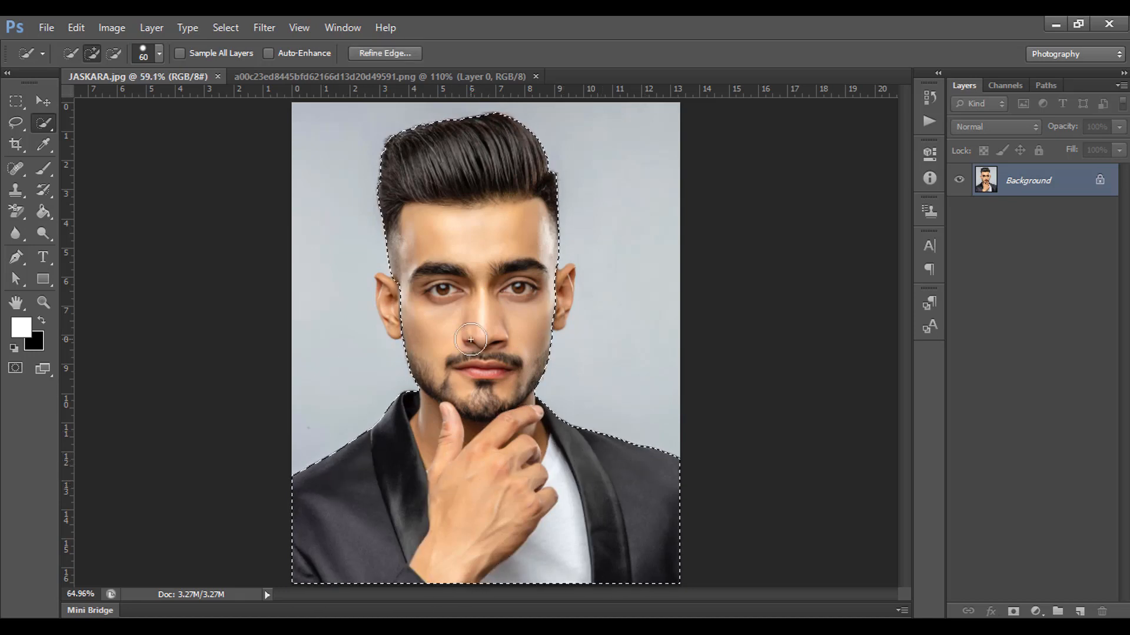
scroll(466, 334, up, 3)
mouse_move(415, 285)
mouse_down()
mouse_move(465, 385)
mouse_move(418, 392)
mouse_move(378, 365)
mouse_up()
drag(656, 372, 663, 383)
scroll(511, 358, down, 1)
scroll(511, 358, down, 4)
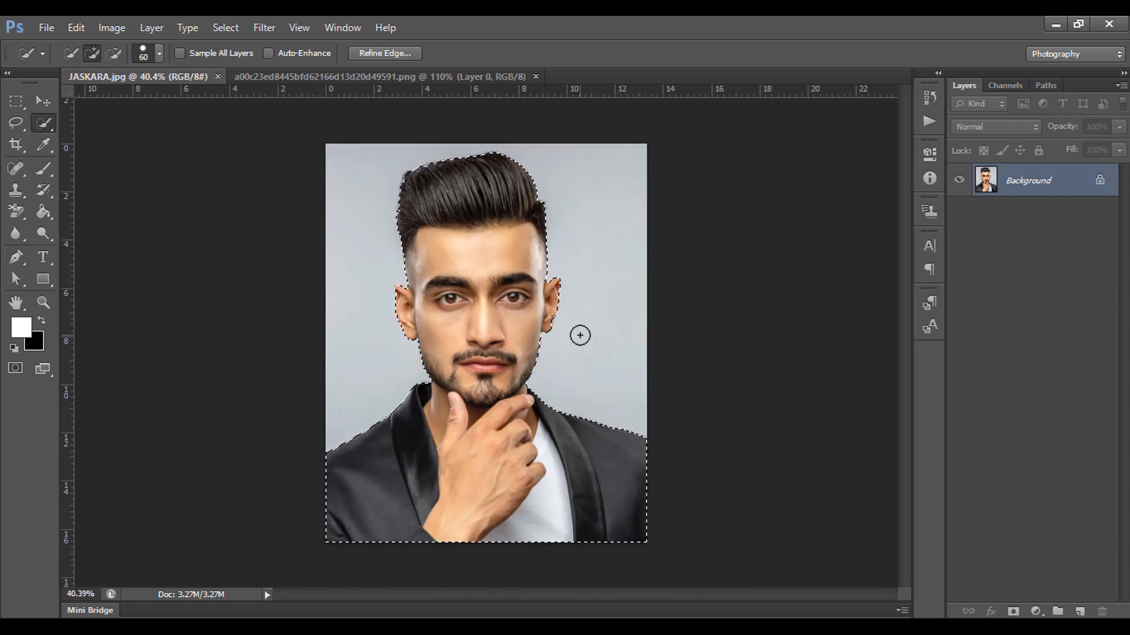
Invert the selection to cover the backdrop and convert the locked Background into a regular layer named Layer 0.
key(ctrl+shift+i)
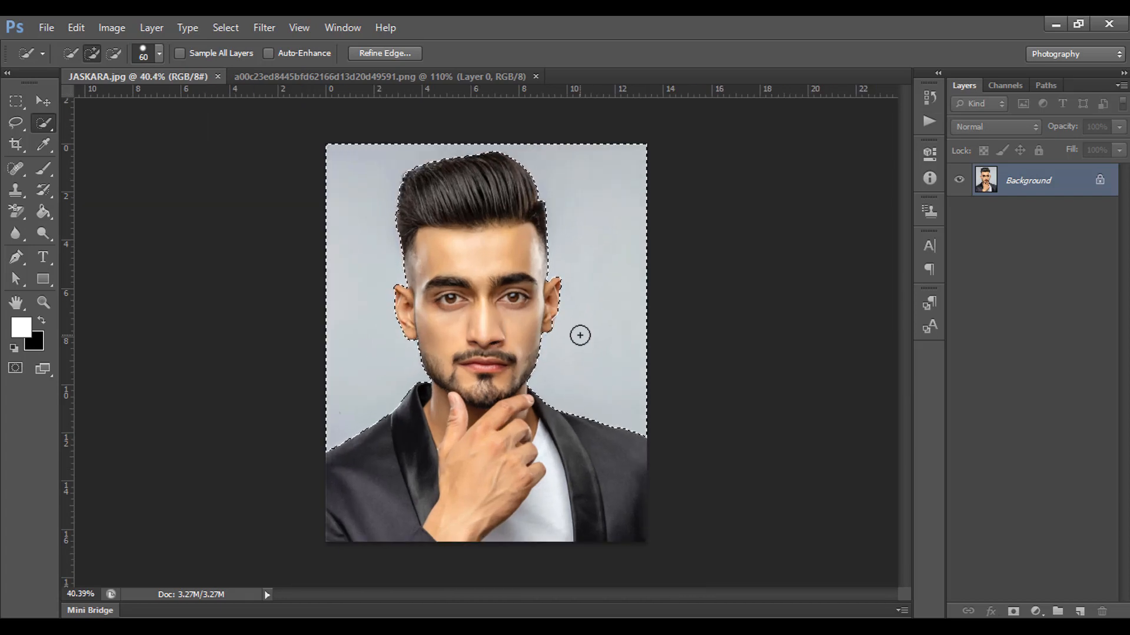
double_click(1098, 184)
click(715, 210)
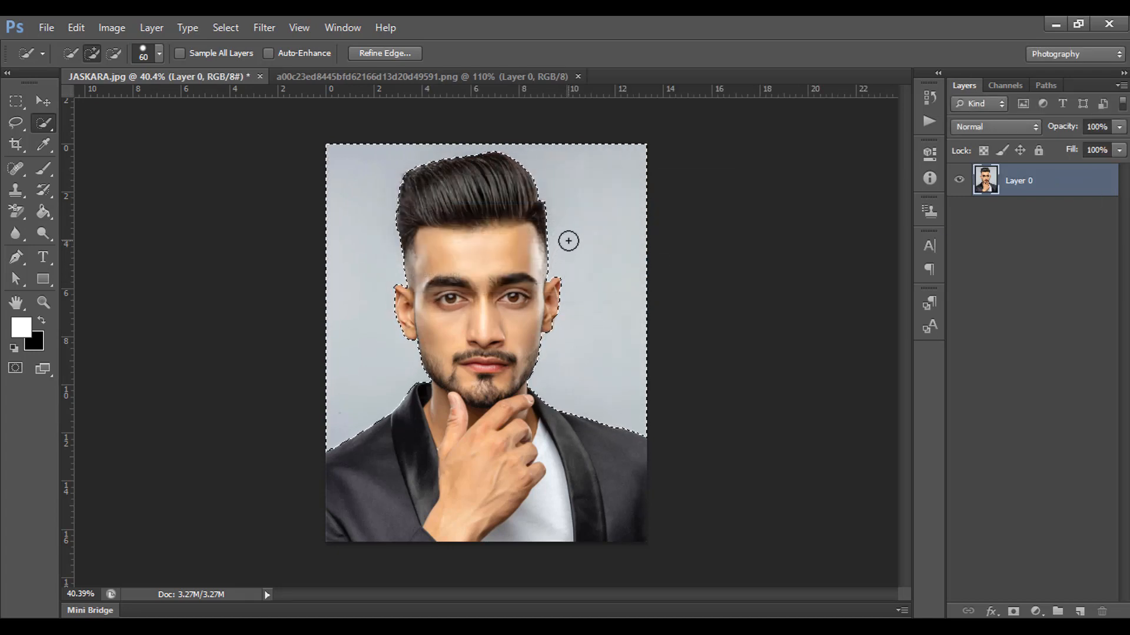
Feather the selection by 1 pixel, then delete the grey backdrop around the man and deselect.
right_click(566, 240)
click(619, 289)
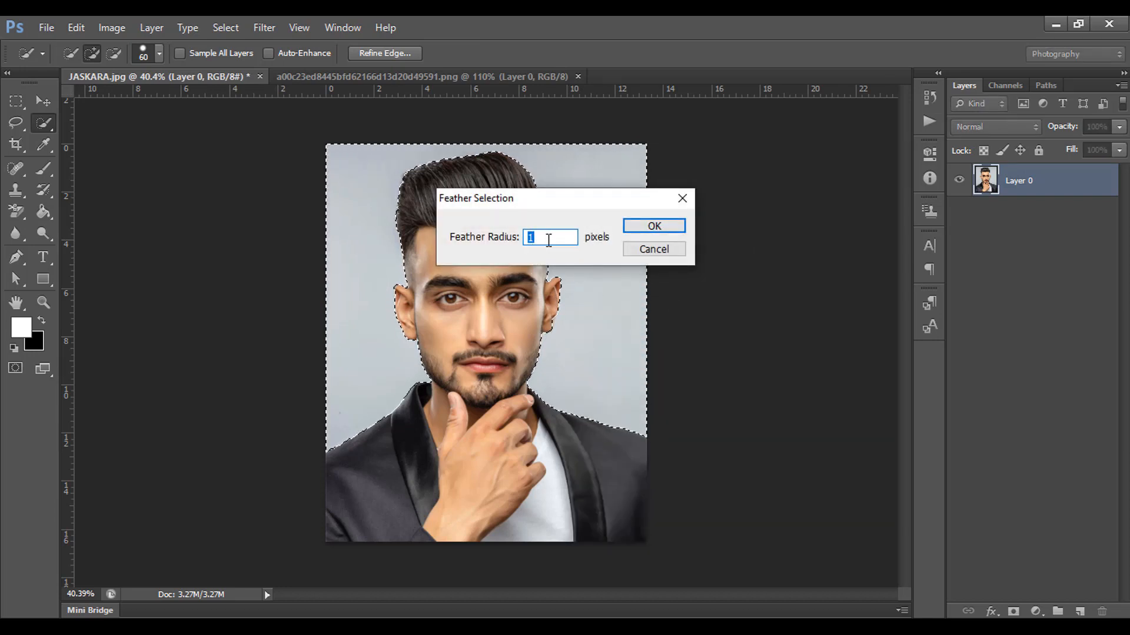
click(655, 229)
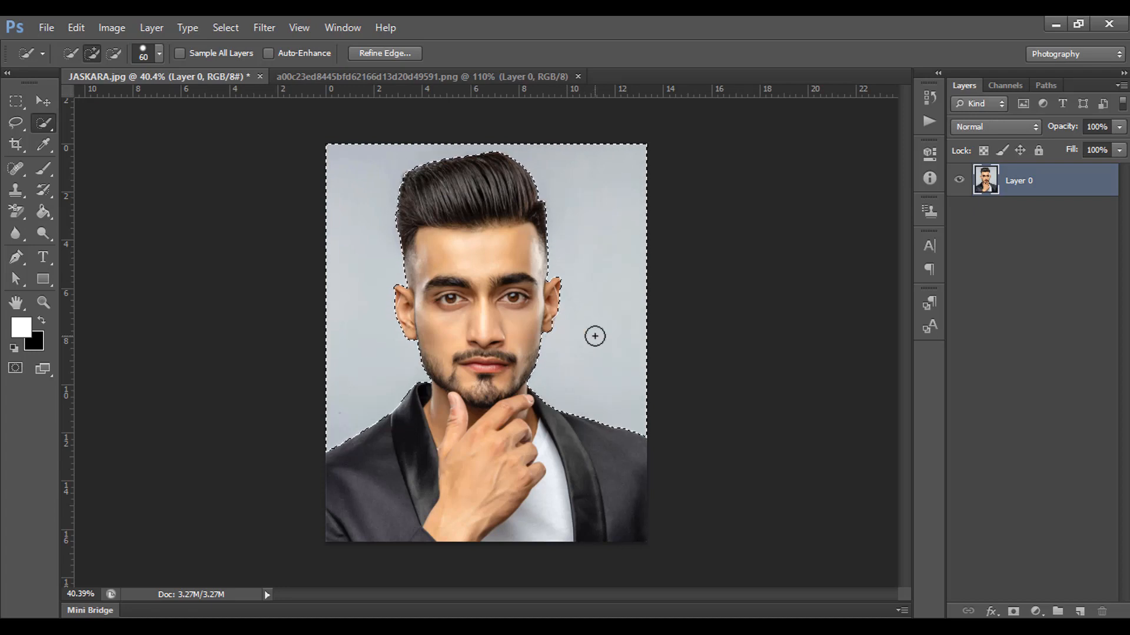
key(Delete)
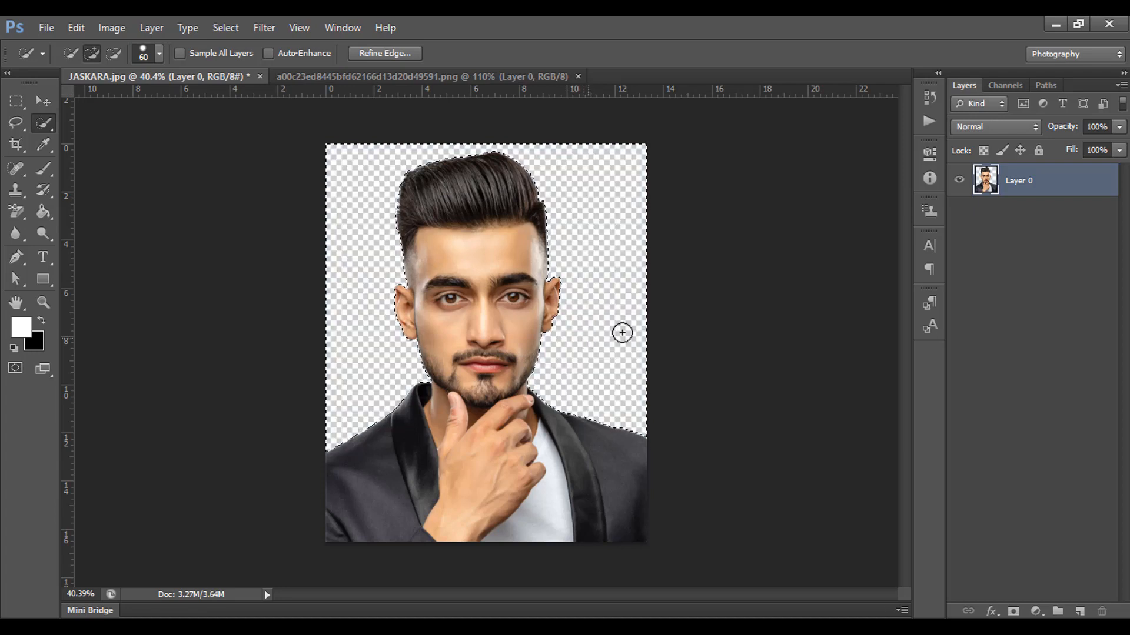
key(ctrl+d)
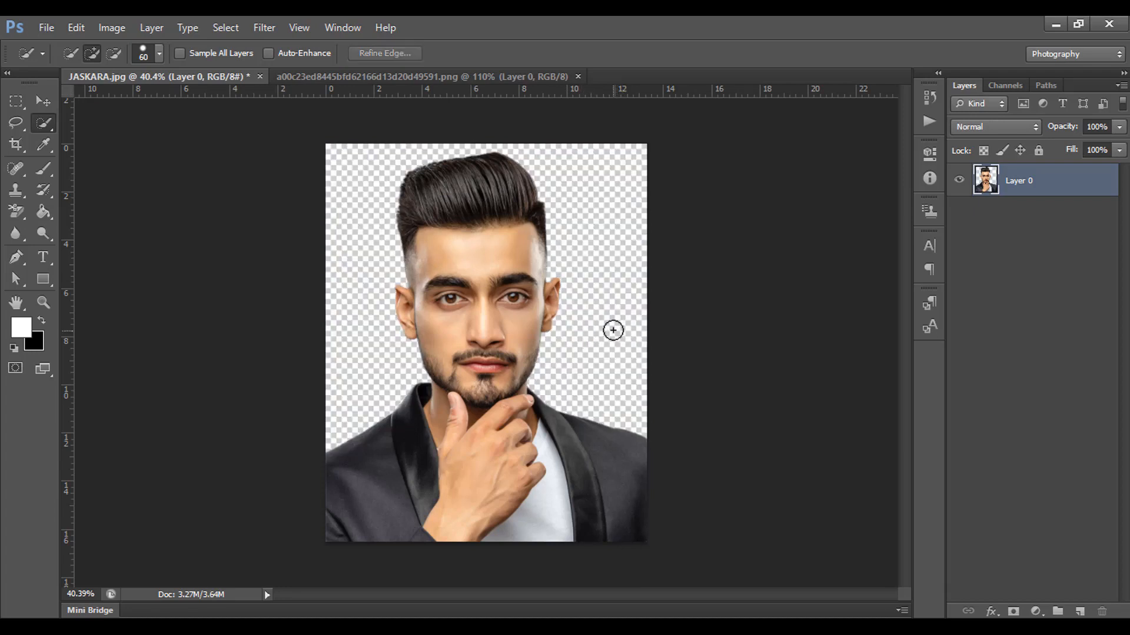
Move the cut-out man into the torn-paper document with the Move tool.
click(41, 101)
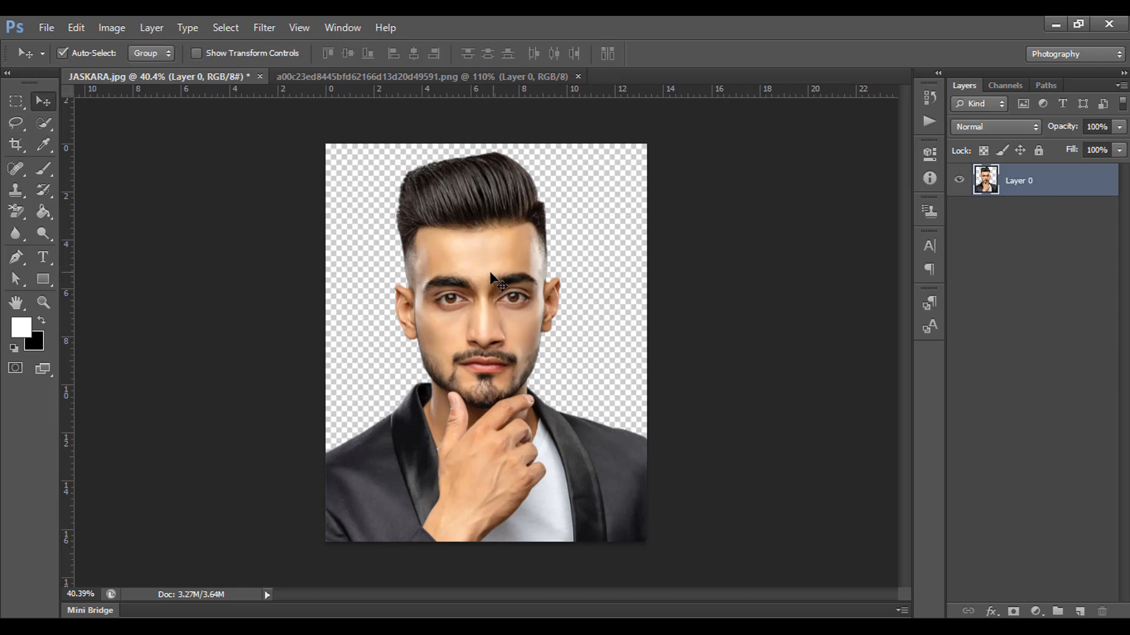
drag(465, 299, 494, 267)
scroll(518, 288, down, 5)
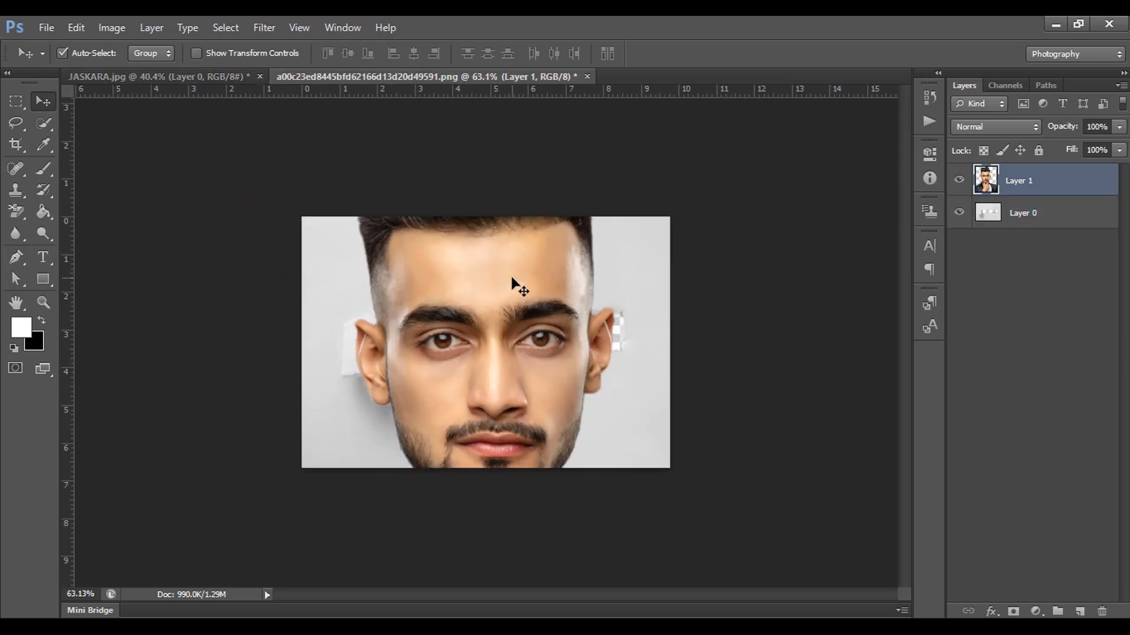
Scale the man down to about 50% with Free Transform and place him over the torn opening.
key(ctrl+t)
scroll(565, 291, down, 3)
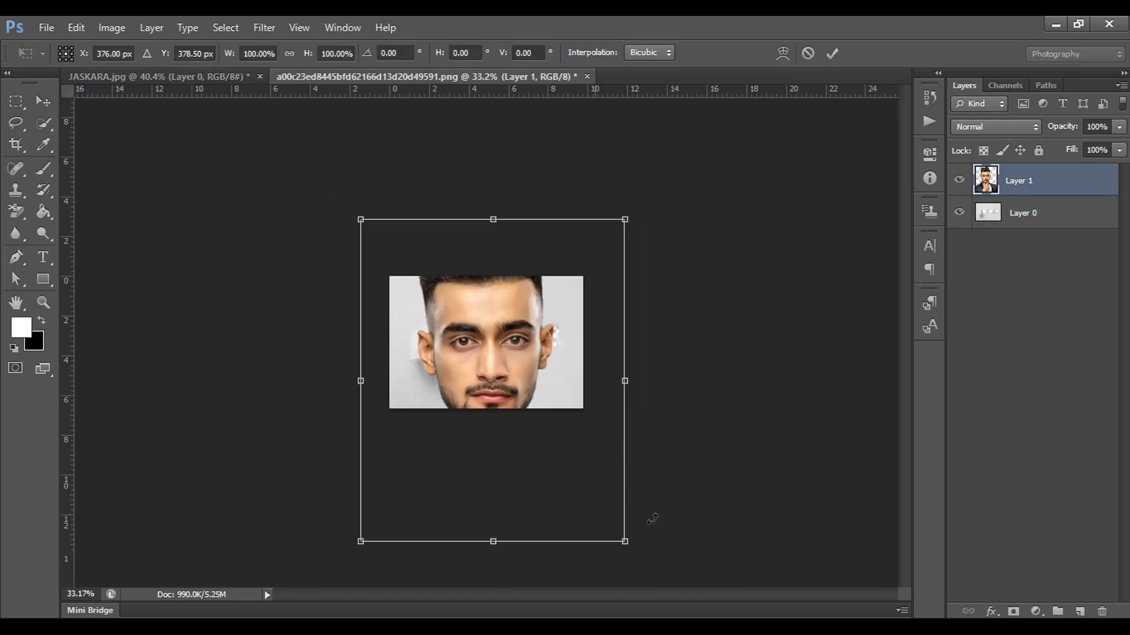
drag(626, 542, 513, 414)
scroll(545, 423, up, 3)
drag(600, 237, 676, 201)
drag(492, 382, 532, 401)
drag(634, 554, 602, 514)
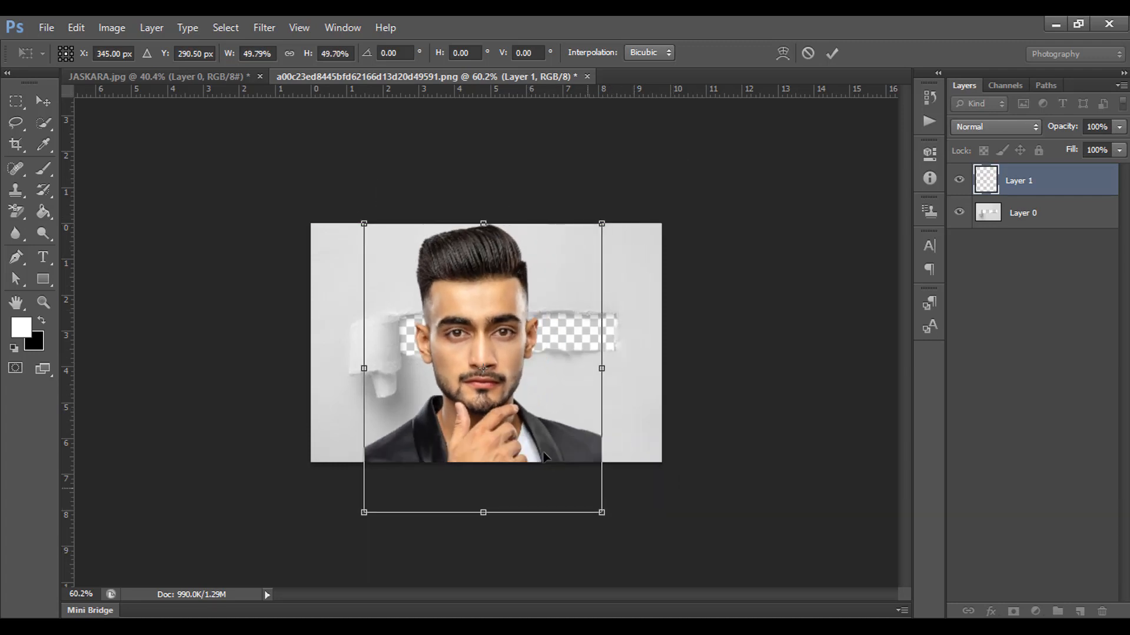
drag(511, 419, 534, 419)
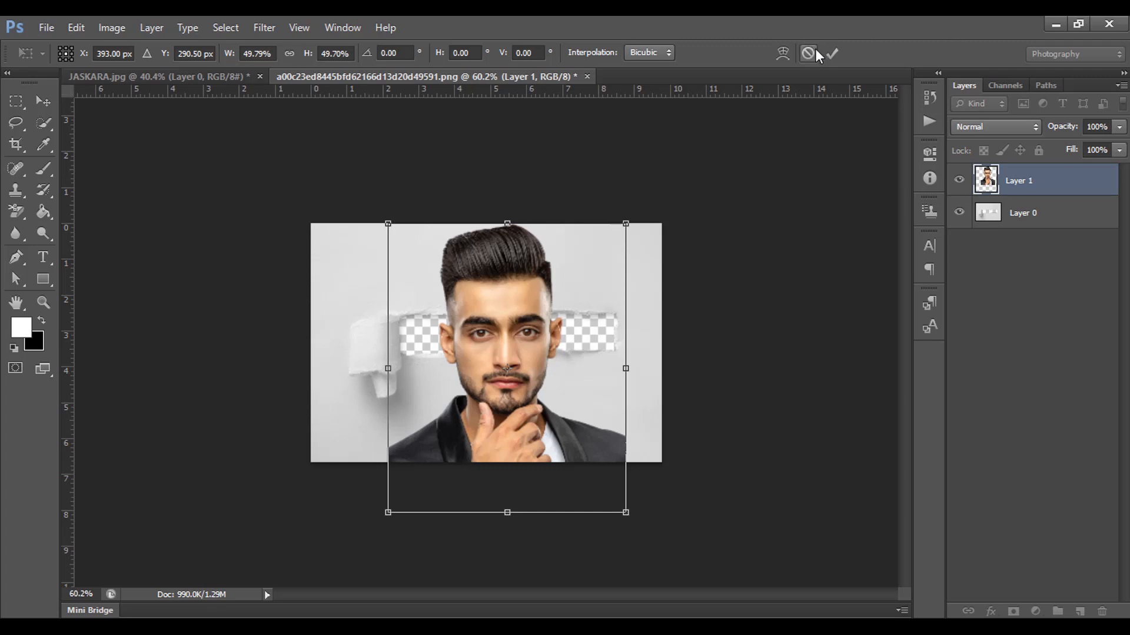
Lower the portrait layer's opacity to 59%, align the eyes within the torn opening at X 379 px, and apply the transform.
click(1119, 127)
drag(1092, 147, 1084, 146)
click(528, 390)
key(Right)
key(Right)
key(Right)
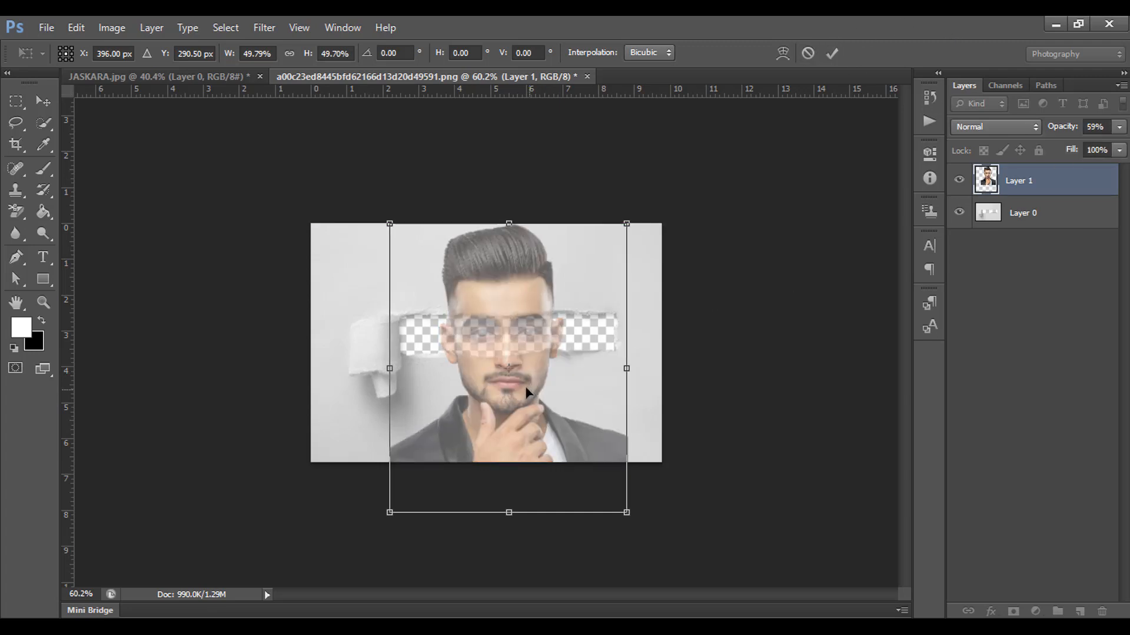
drag(520, 386, 512, 389)
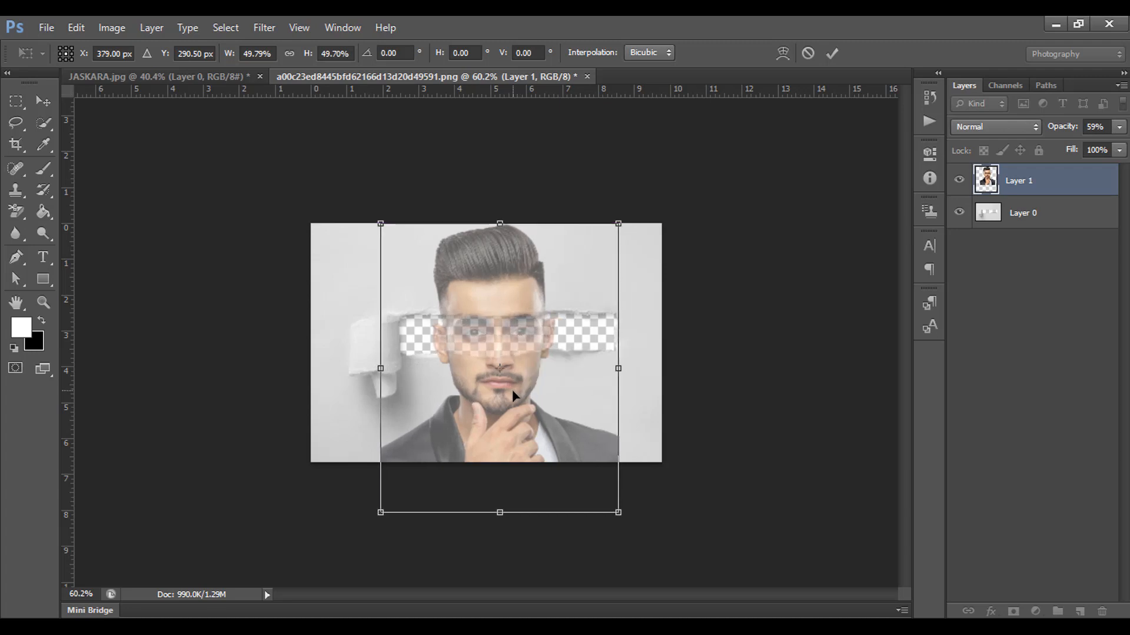
click(837, 51)
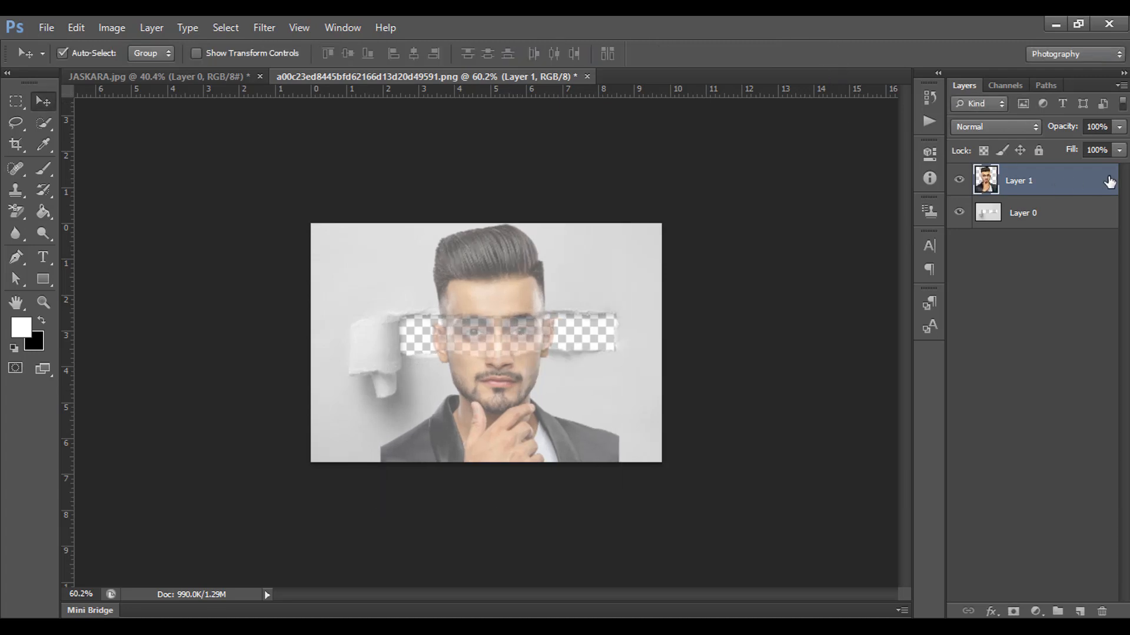
Restore the portrait layer's opacity to 100%.
click(1120, 128)
drag(1121, 146, 1127, 145)
click(1119, 128)
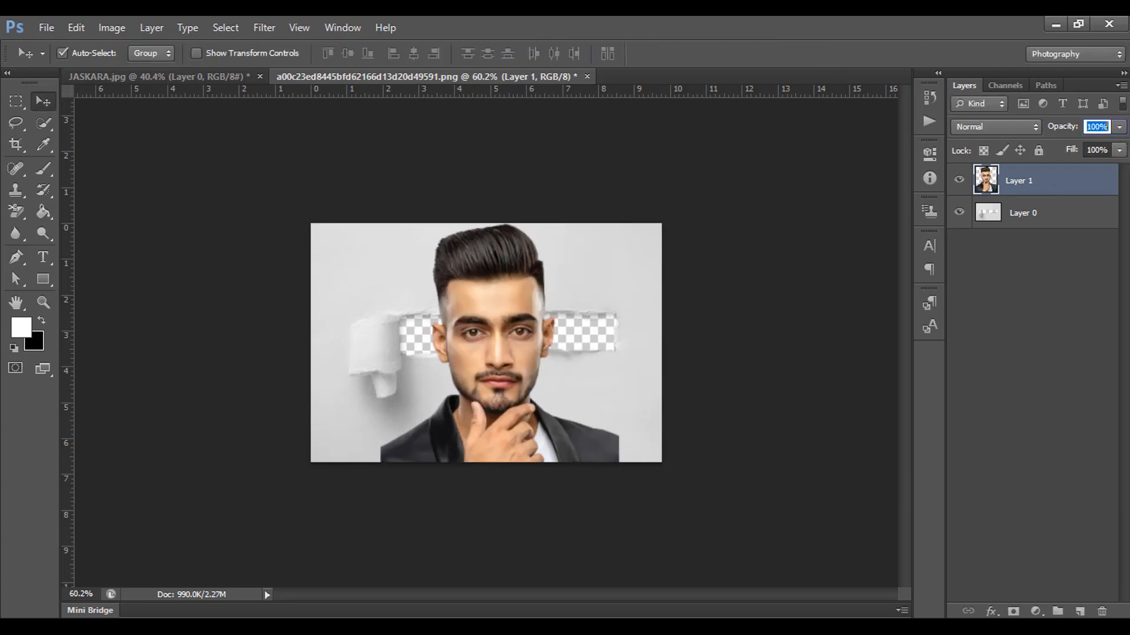
click(1119, 127)
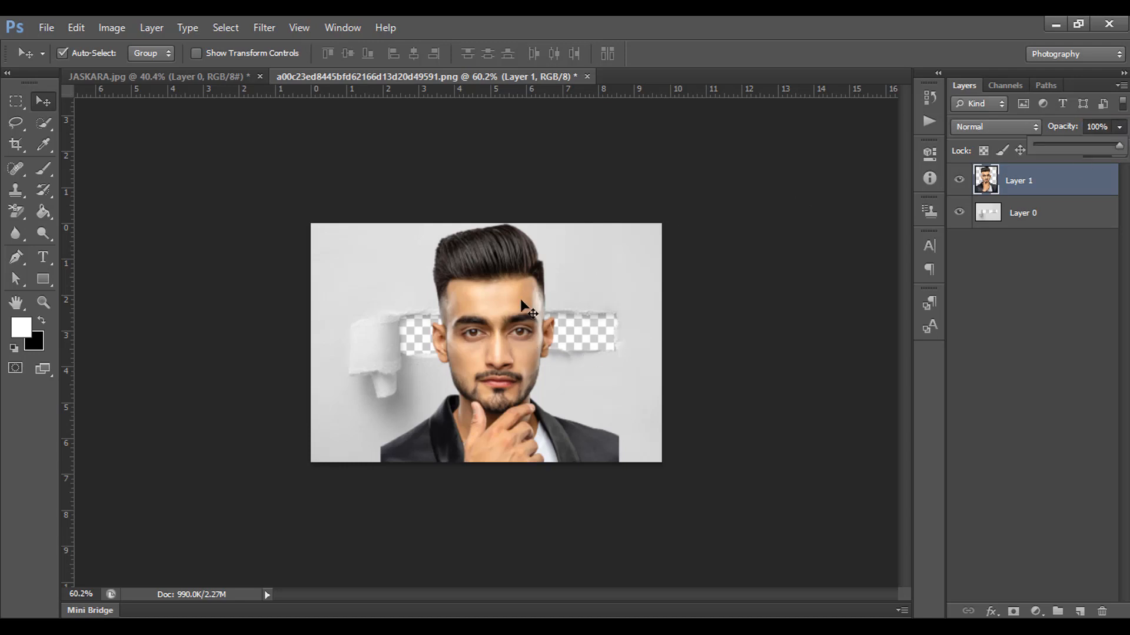
Duplicate Layer 1 and place the copy beneath the torn-paper layer.
key(ctrl+plus)
key(ctrl+plus)
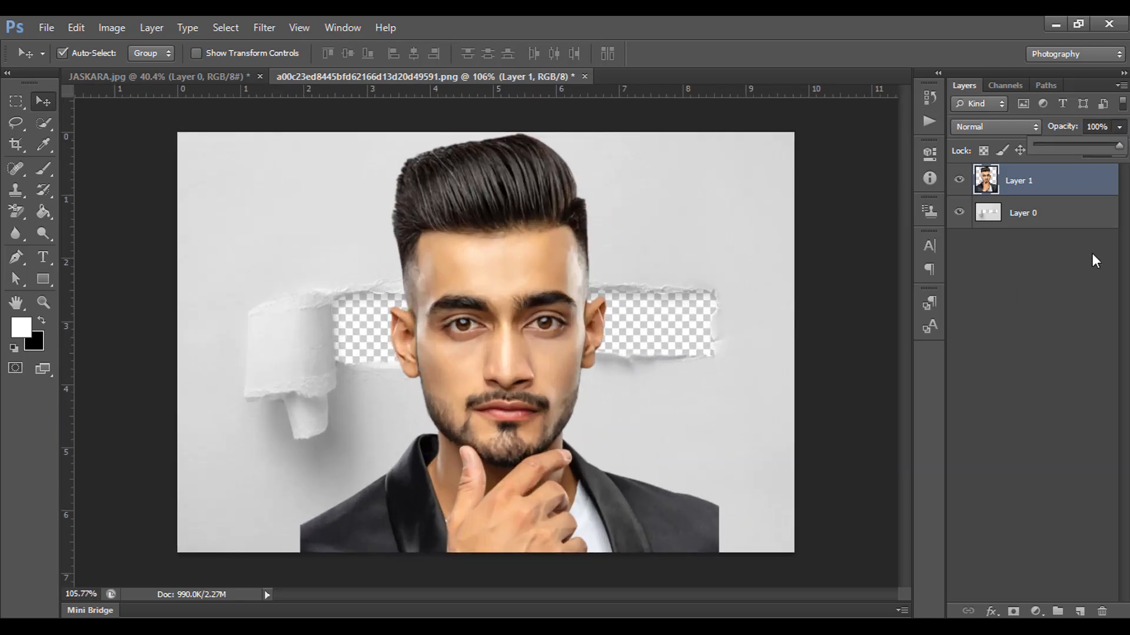
click(1070, 184)
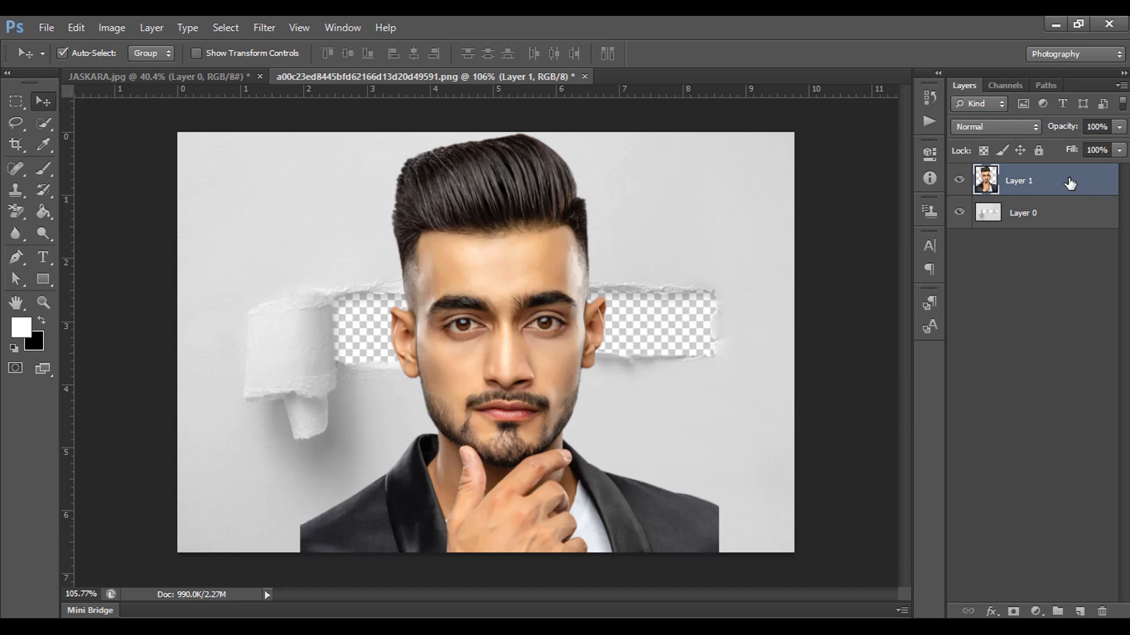
key(ctrl+j)
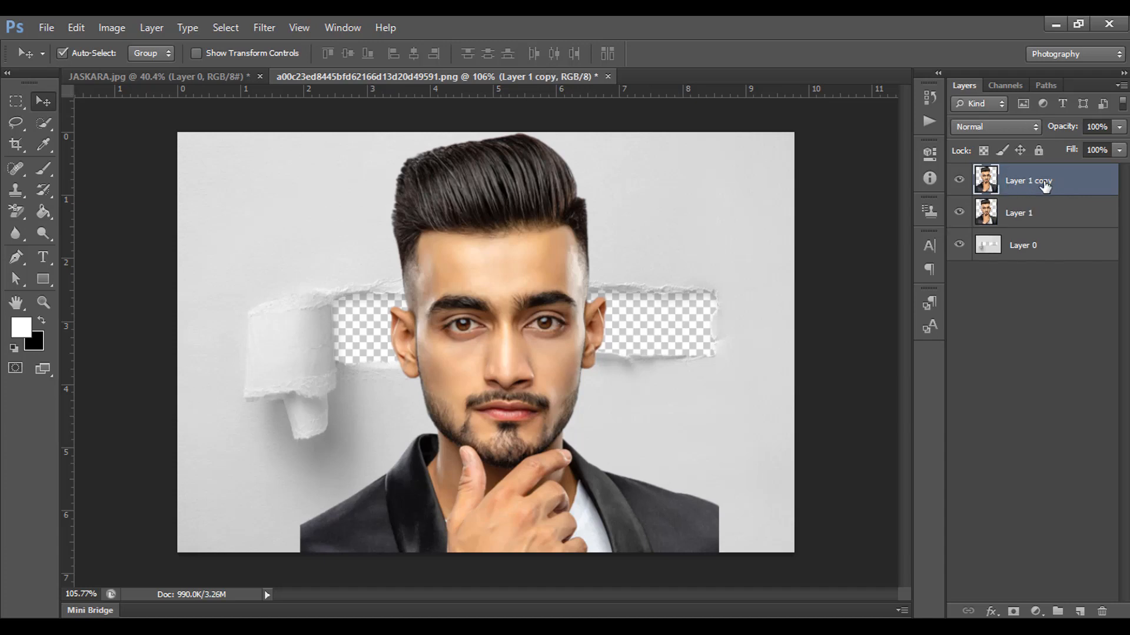
drag(1041, 184, 1038, 278)
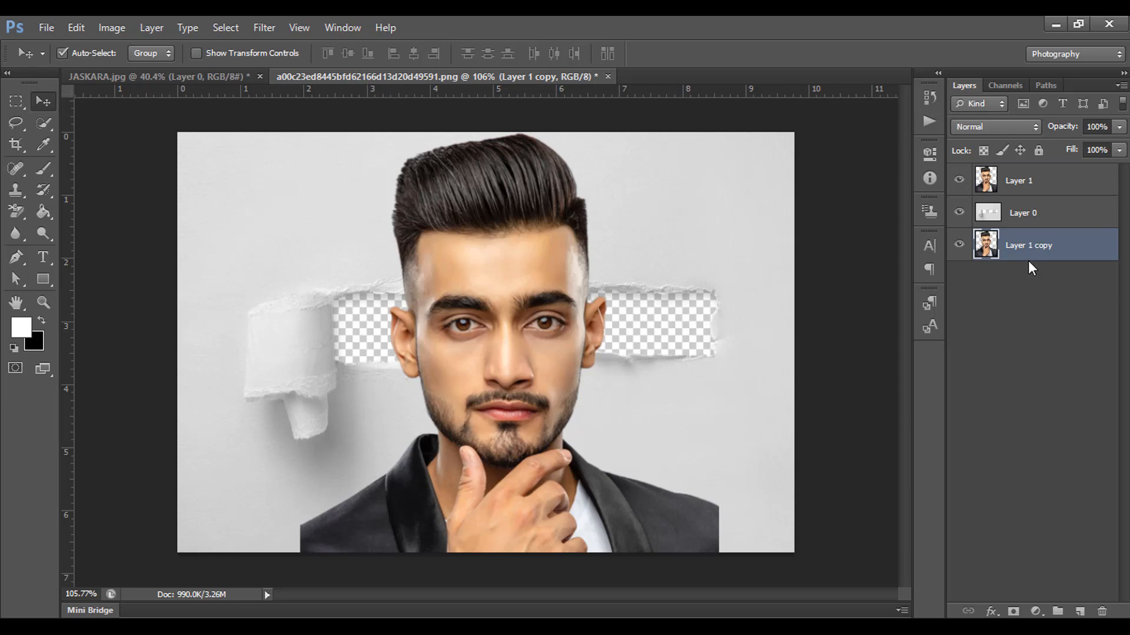
Set the blend mode of the upper portrait, Layer 1, to Multiply.
click(1038, 181)
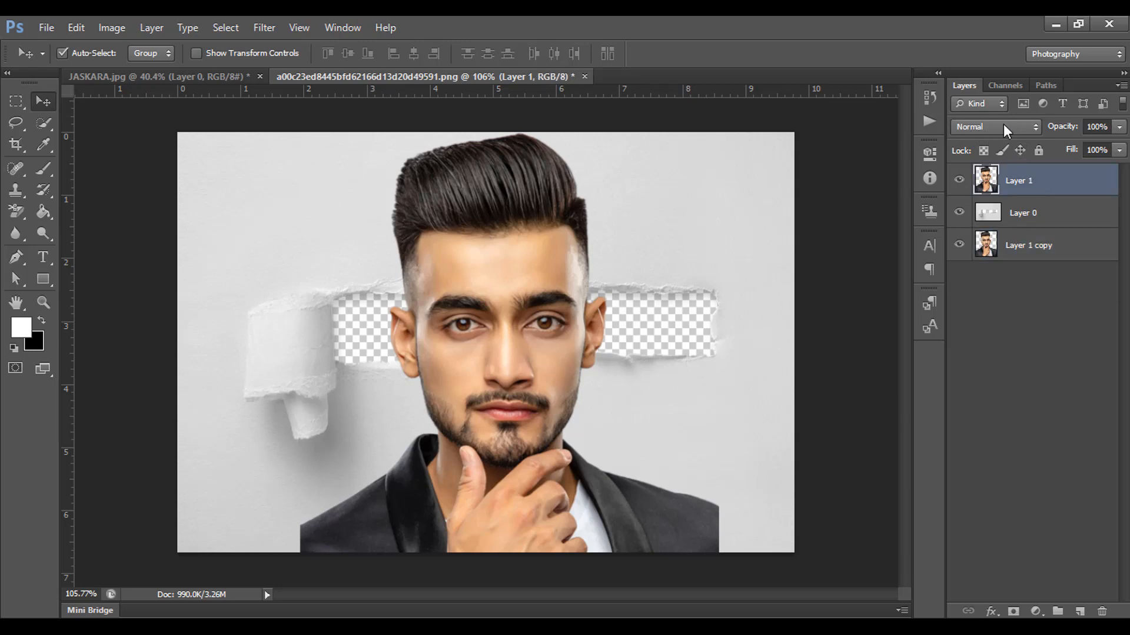
click(1004, 124)
click(980, 197)
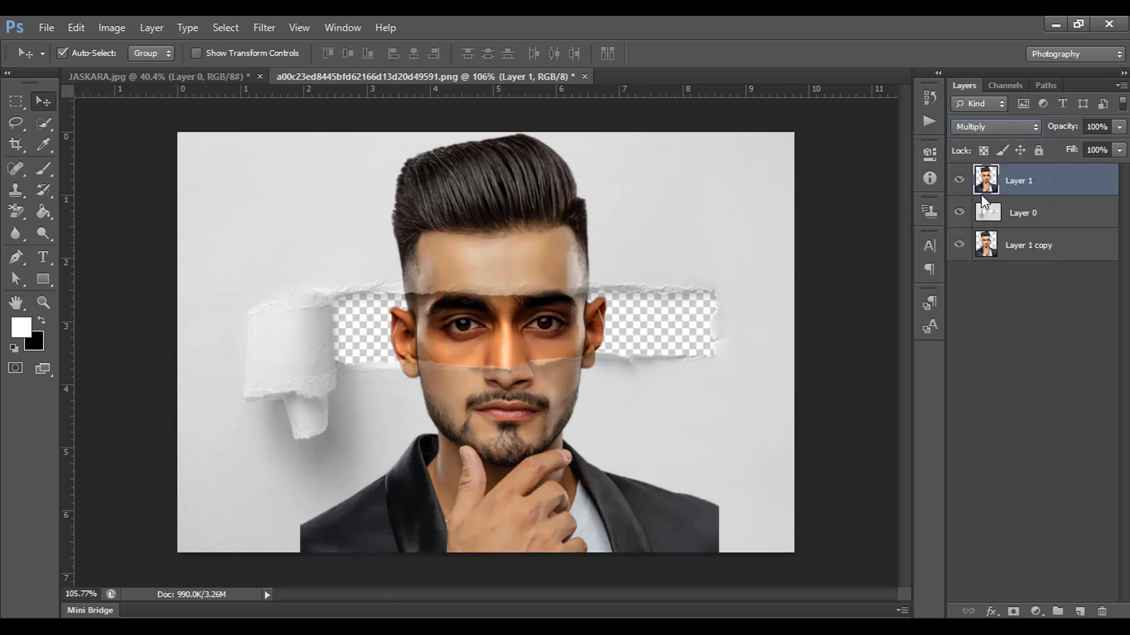
Create a new layer beneath Layer 1 copy and fill it with the white foreground colour.
click(1036, 250)
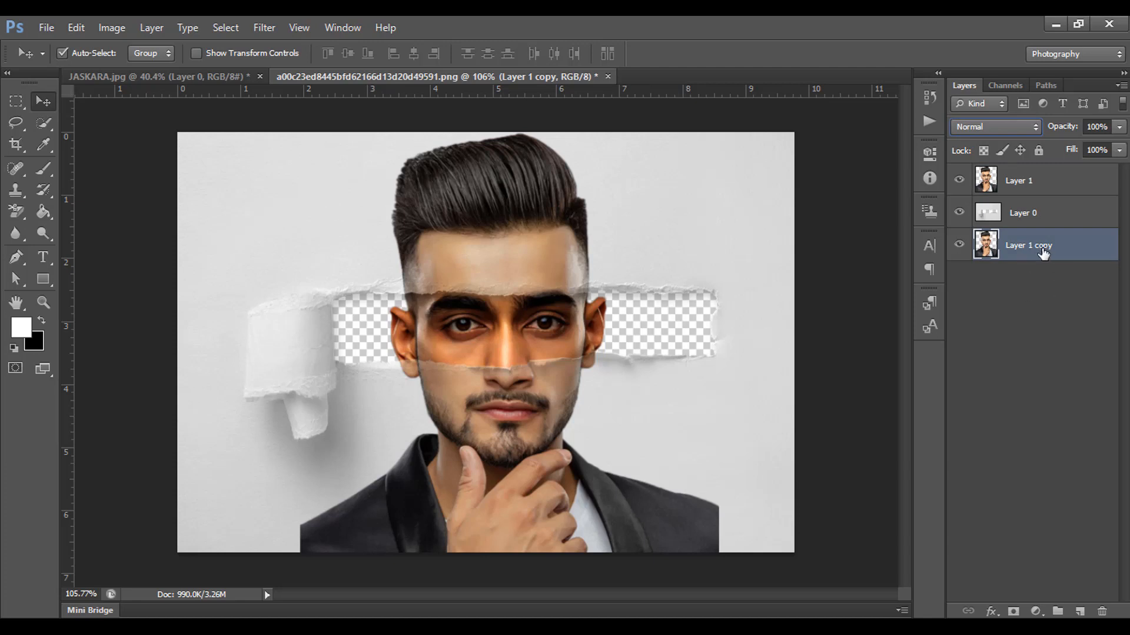
ctrl+click(1078, 612)
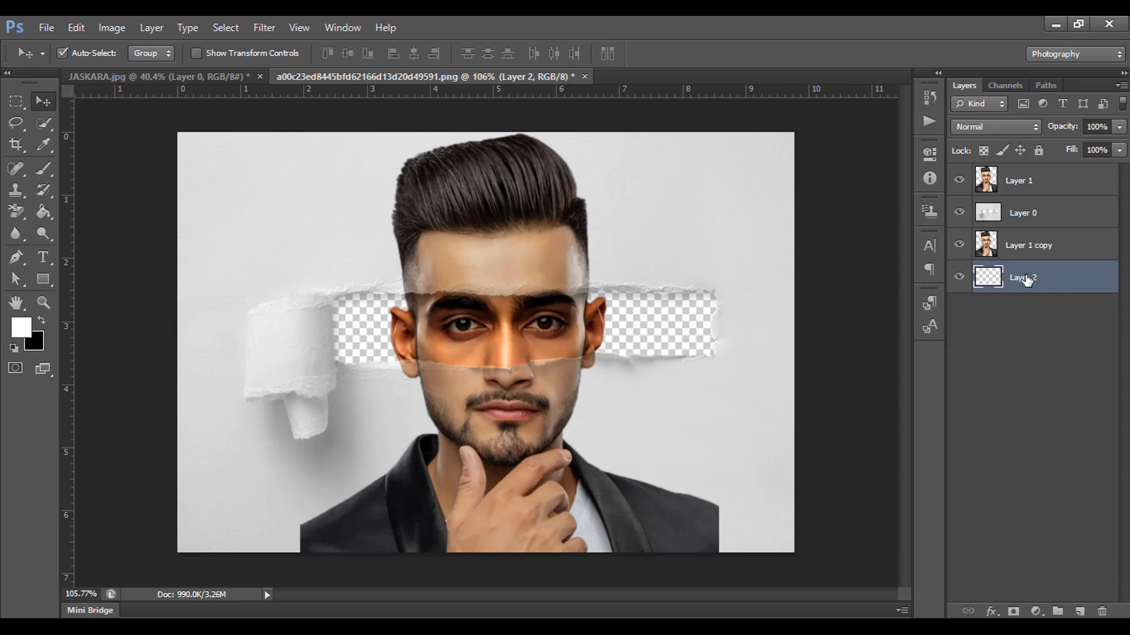
key(alt+BackSpace)
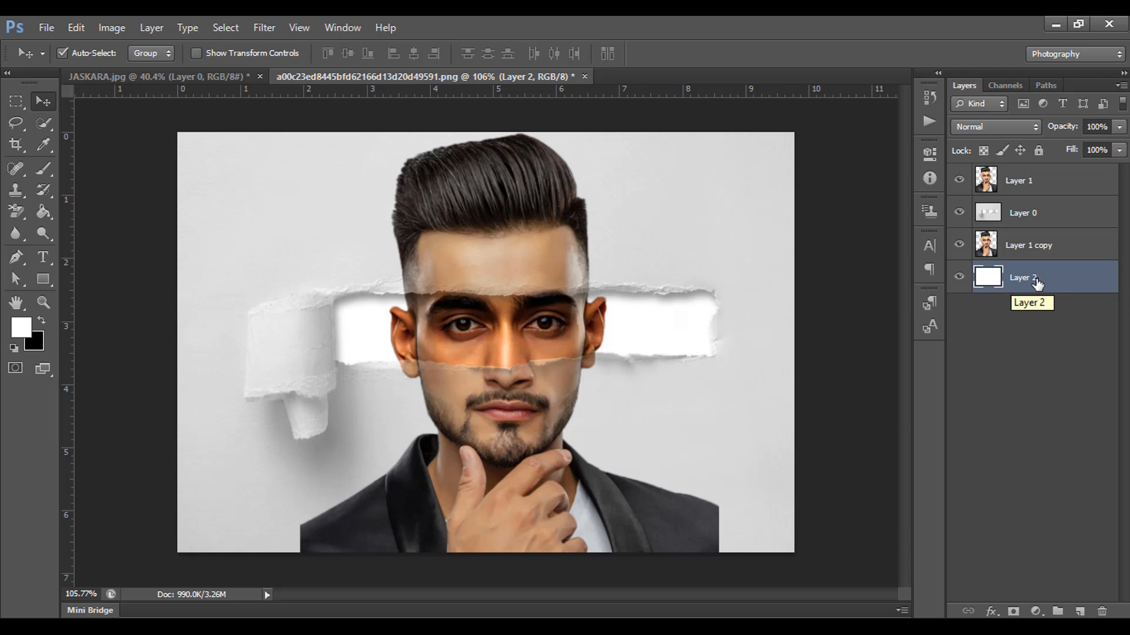
Add a Black & White adjustment above Layer 1 with the Default preset and clip it to that layer.
click(1037, 184)
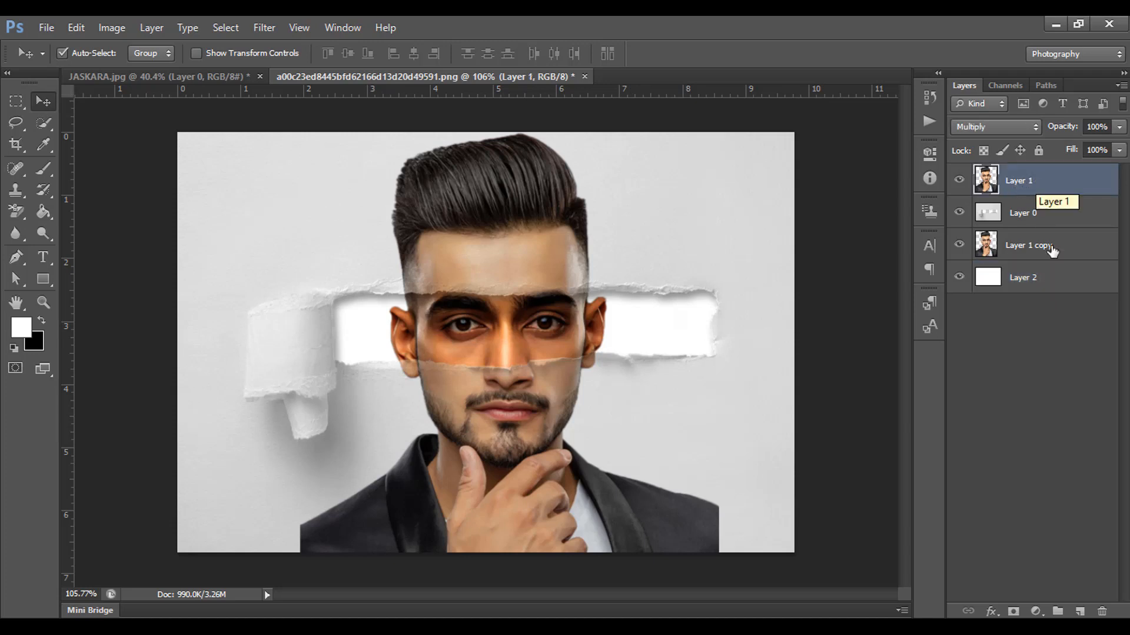
click(1036, 613)
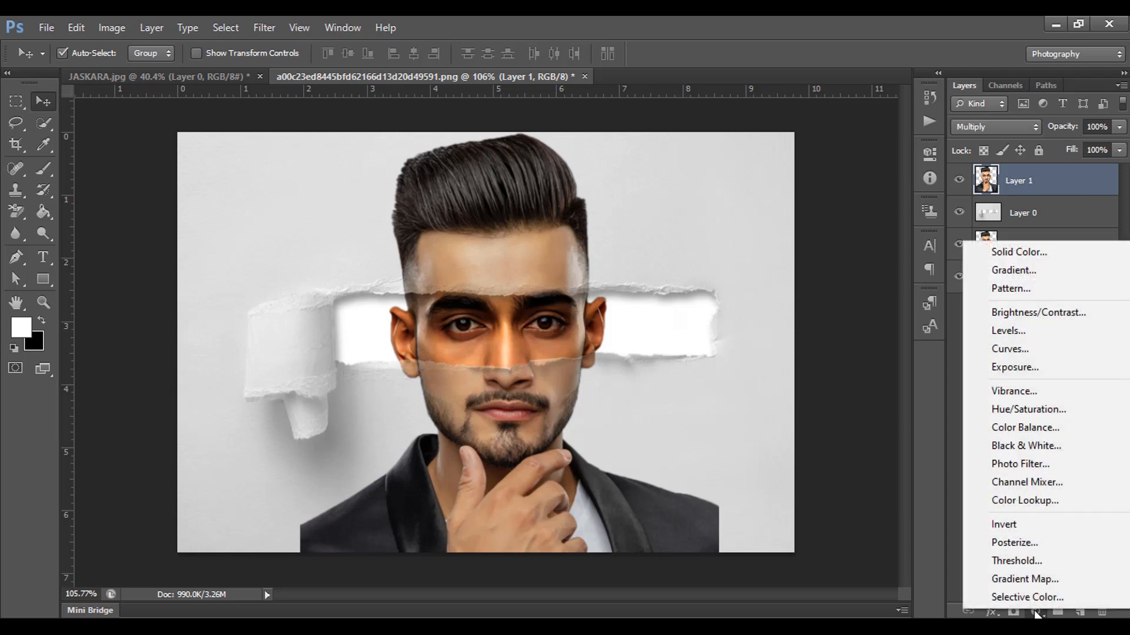
click(1016, 446)
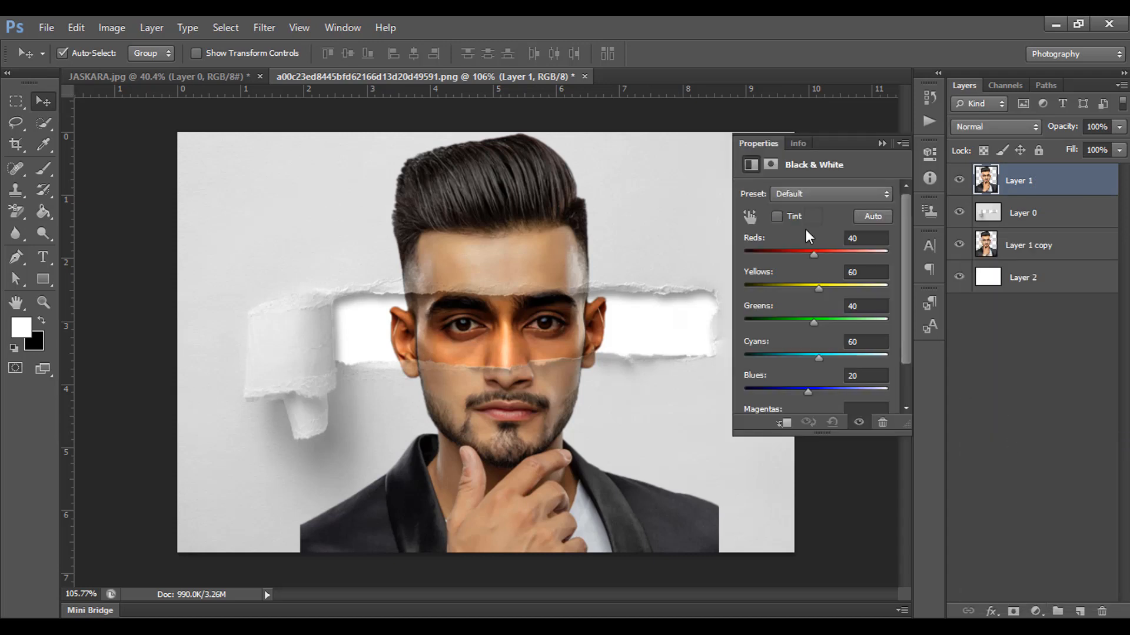
click(880, 144)
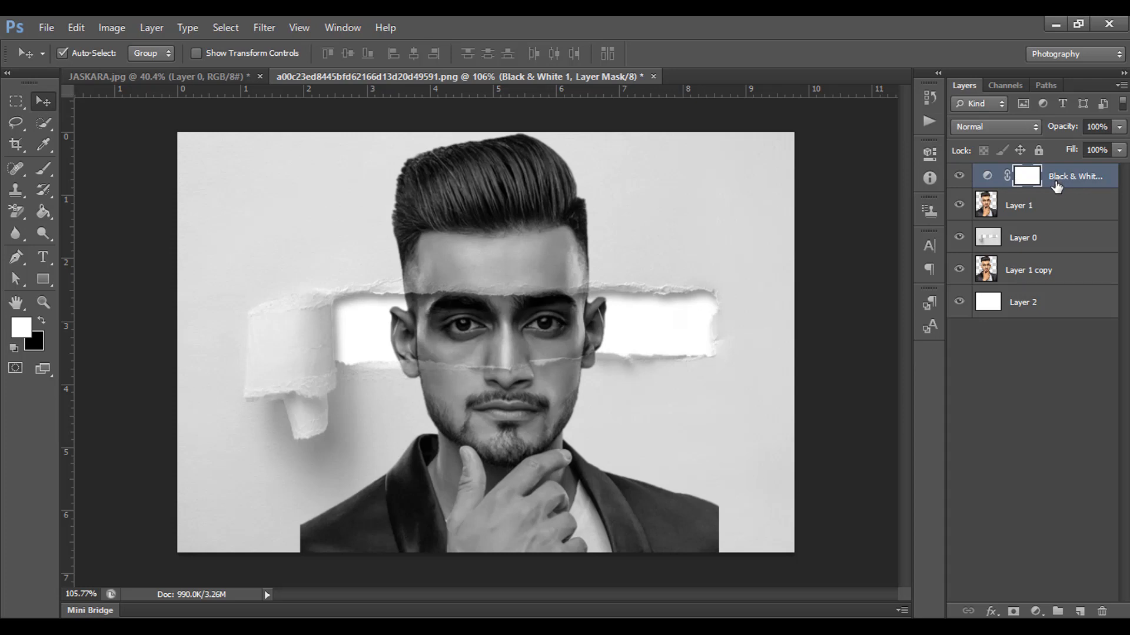
key(ctrl+alt+g)
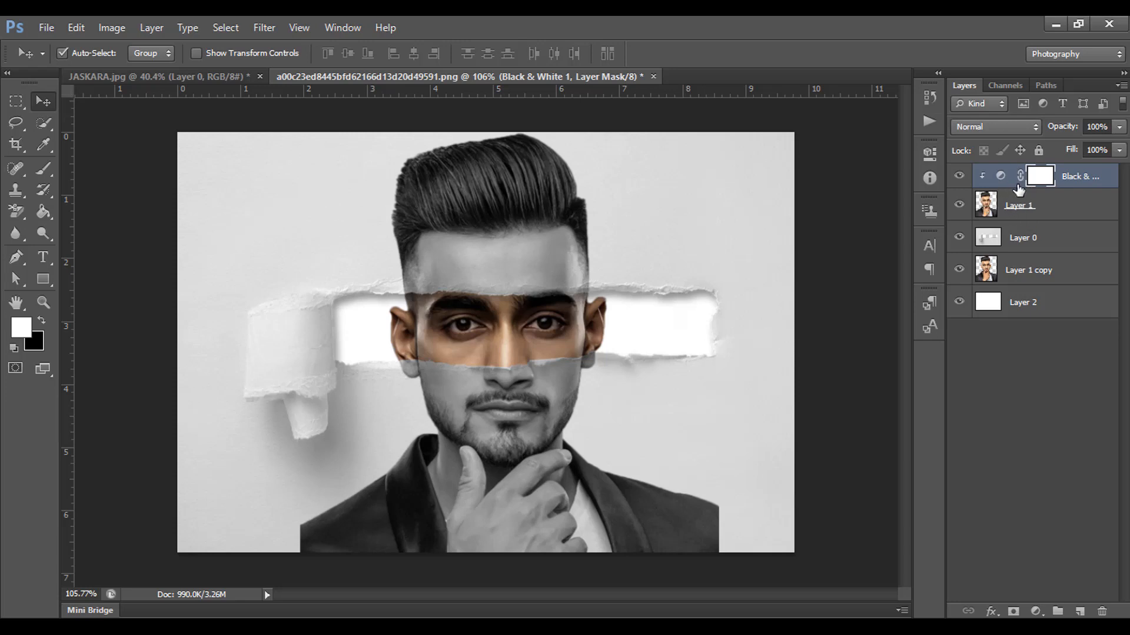
Add a Levels adjustment with input levels 13, 1.45 and 230 above the Black & White adjustment, and clip it to Layer 1.
click(1034, 612)
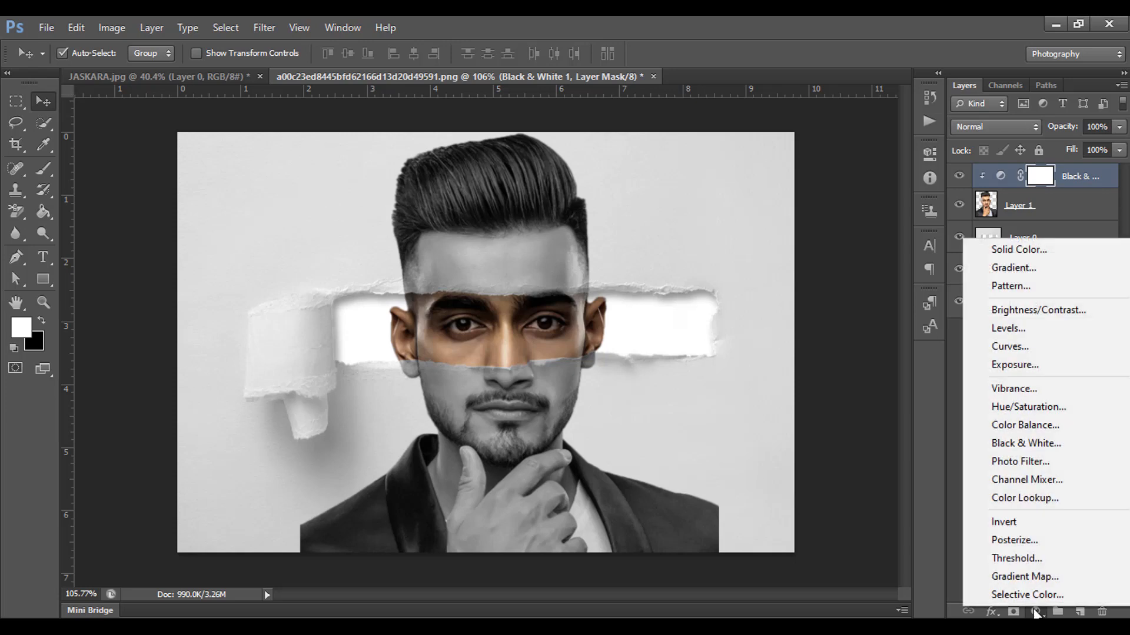
click(1049, 331)
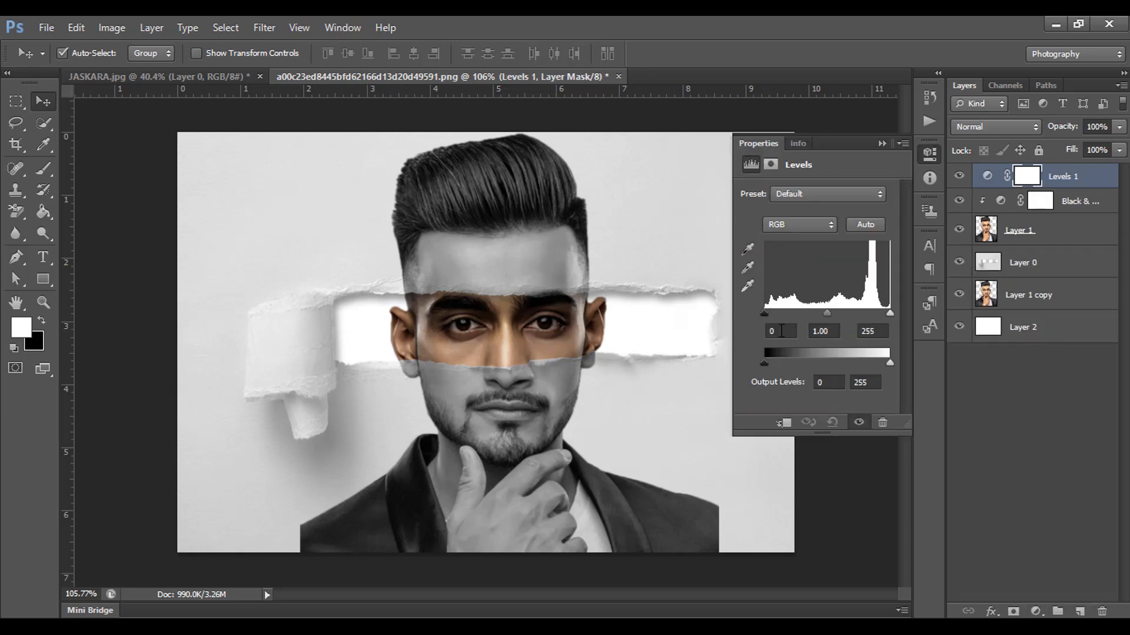
mouse_move(766, 315)
mouse_down()
mouse_move(777, 313)
mouse_move(766, 316)
mouse_up()
mouse_move(835, 319)
mouse_down()
mouse_move(773, 318)
mouse_move(815, 313)
mouse_up()
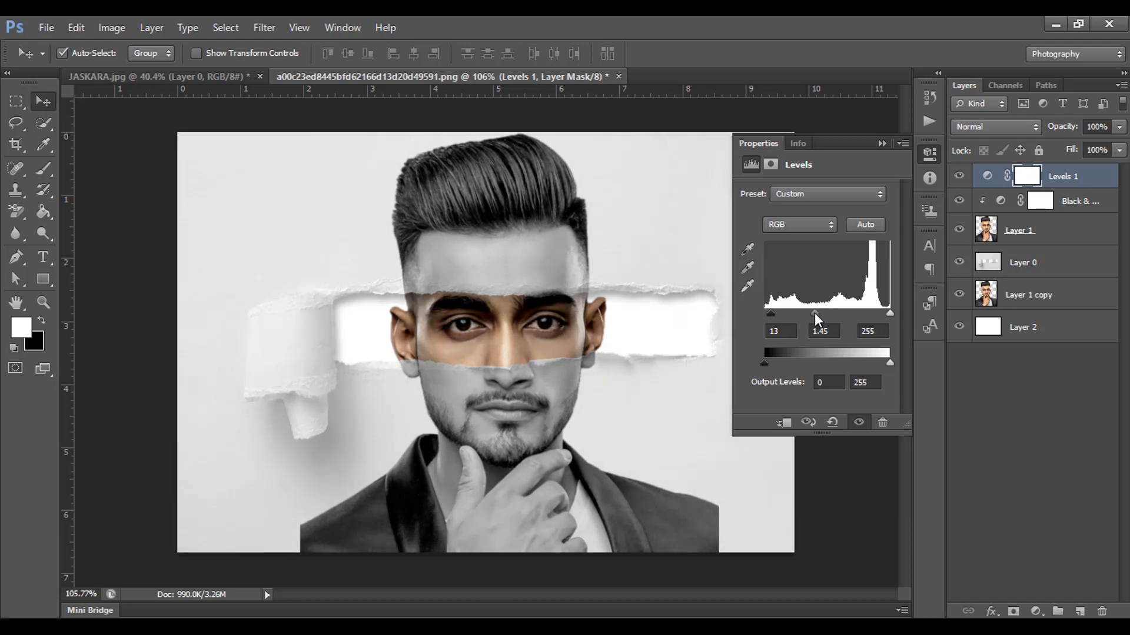
drag(889, 313, 879, 313)
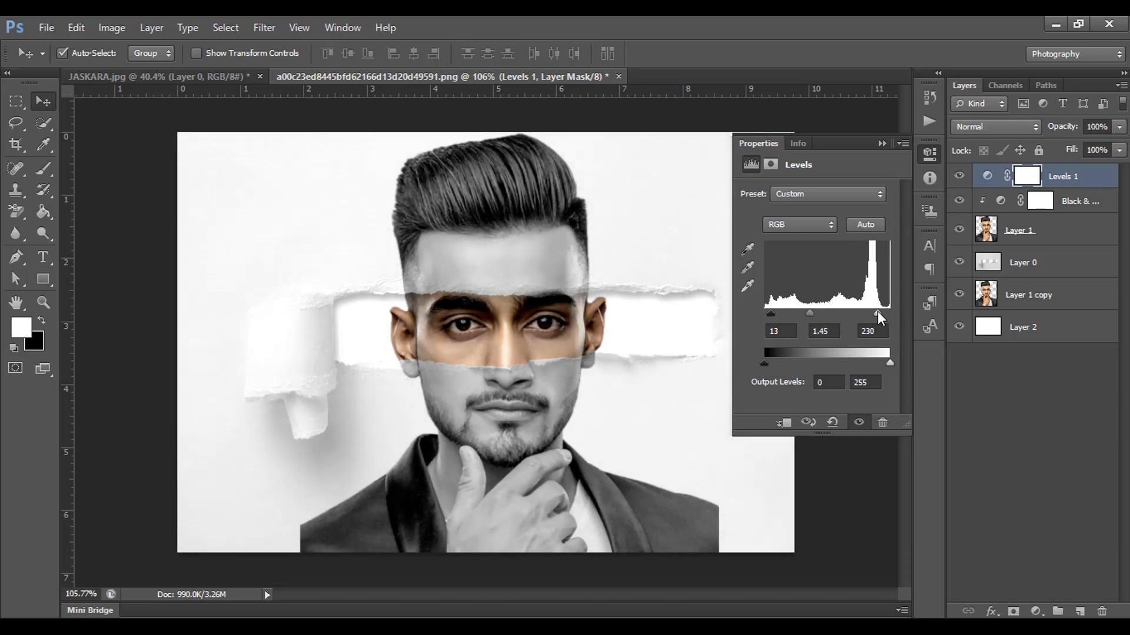
click(881, 144)
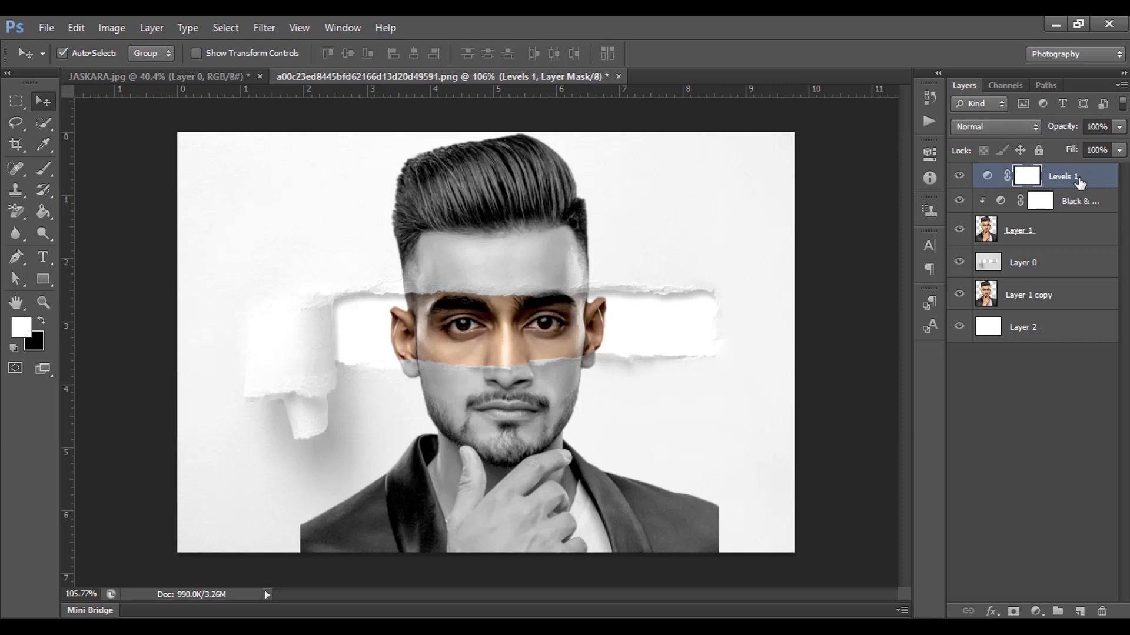
key(ctrl+alt+g)
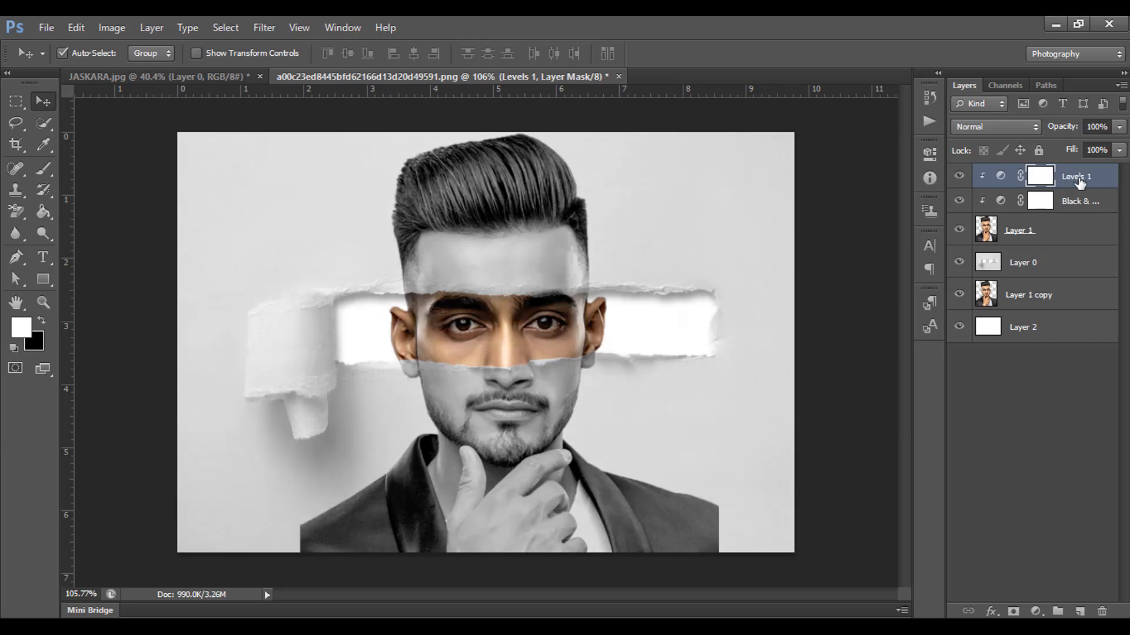
Paint white with the 35 px Brush on Layer 1 over the eyes, brows and ears inside the rip to brighten the coloured portrait beneath.
click(1076, 236)
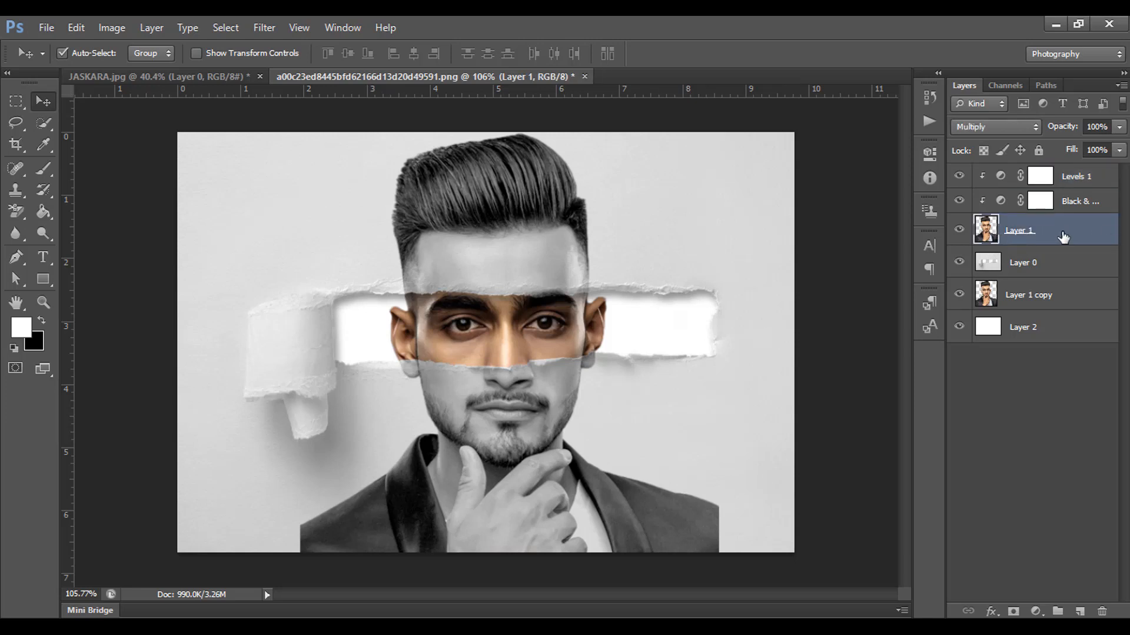
click(43, 169)
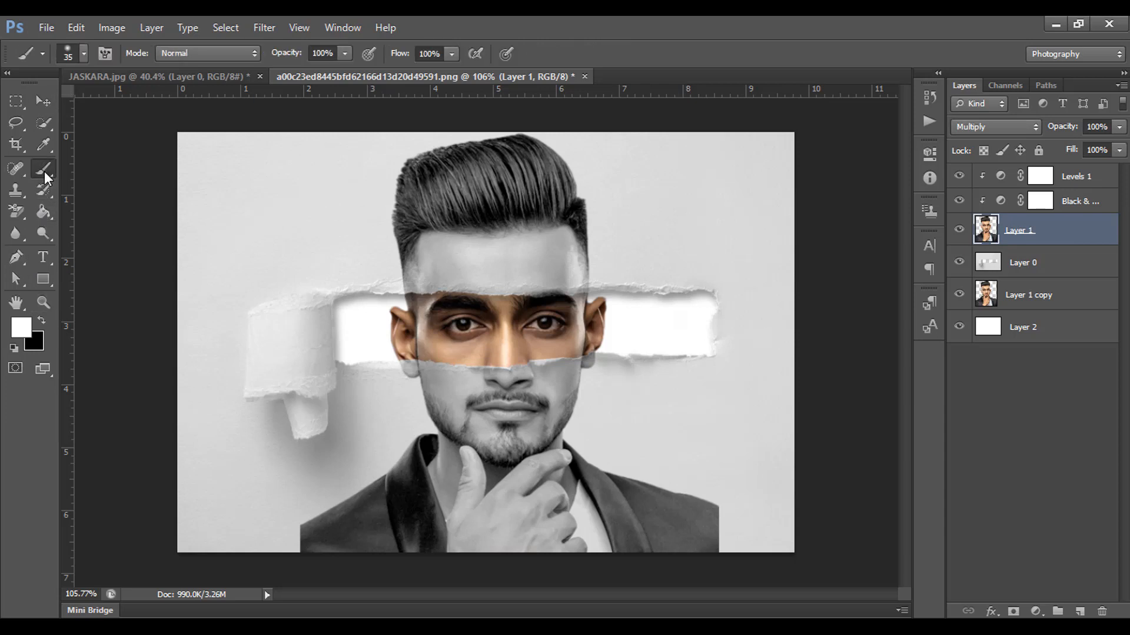
scroll(406, 335, up, 2)
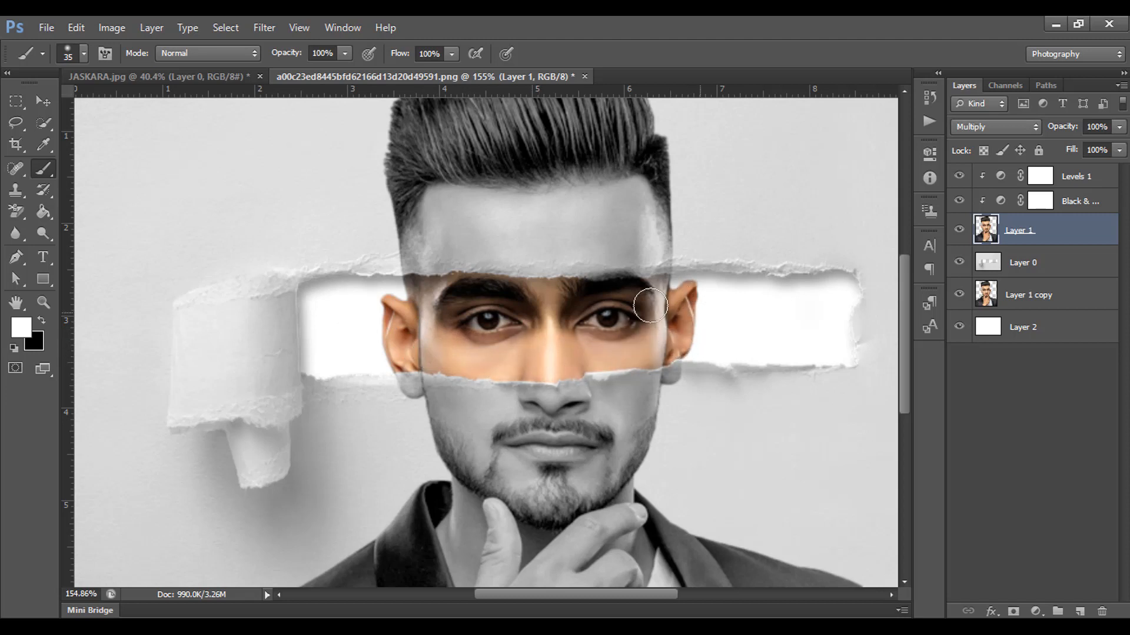
drag(610, 308, 618, 307)
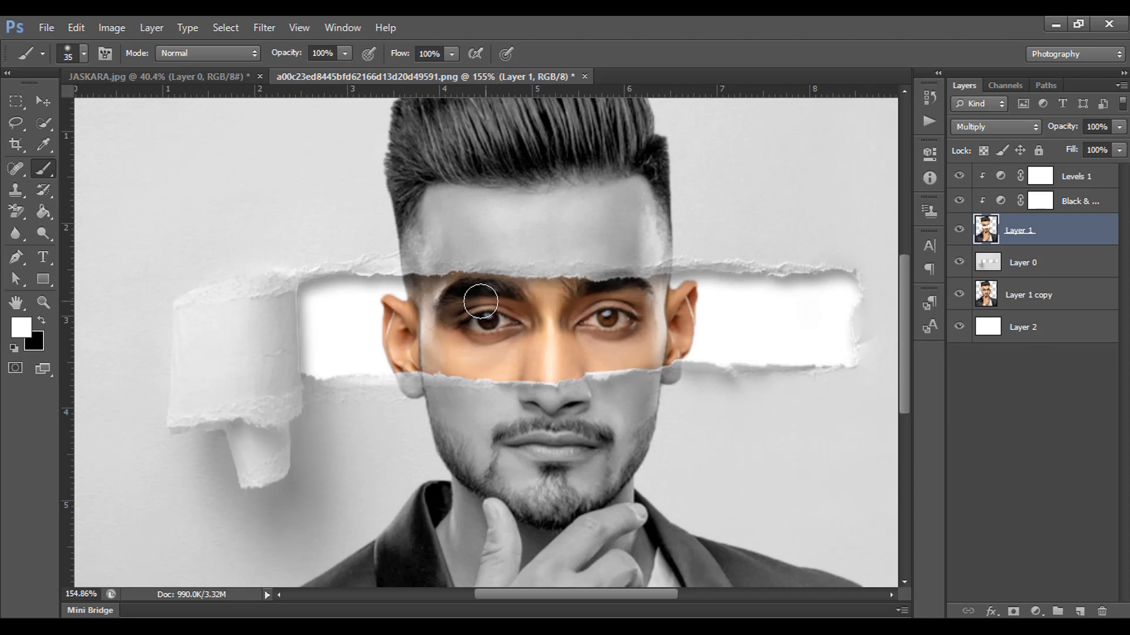
drag(480, 301, 430, 299)
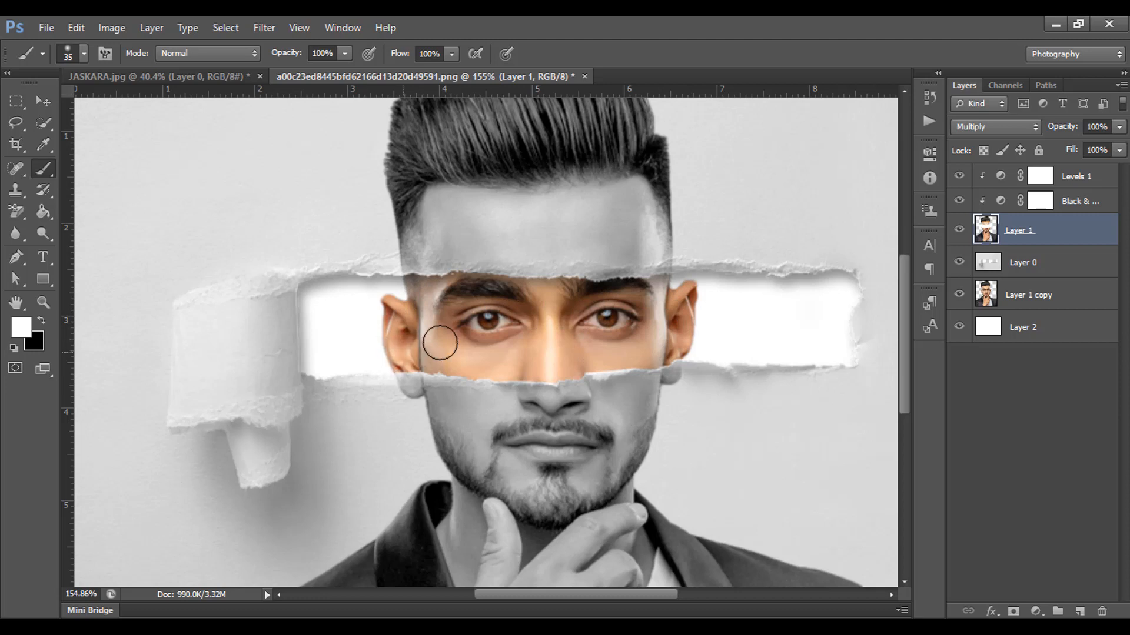
mouse_move(686, 323)
mouse_down()
mouse_move(692, 316)
mouse_move(634, 305)
mouse_move(635, 319)
mouse_up()
scroll(634, 319, down, 3)
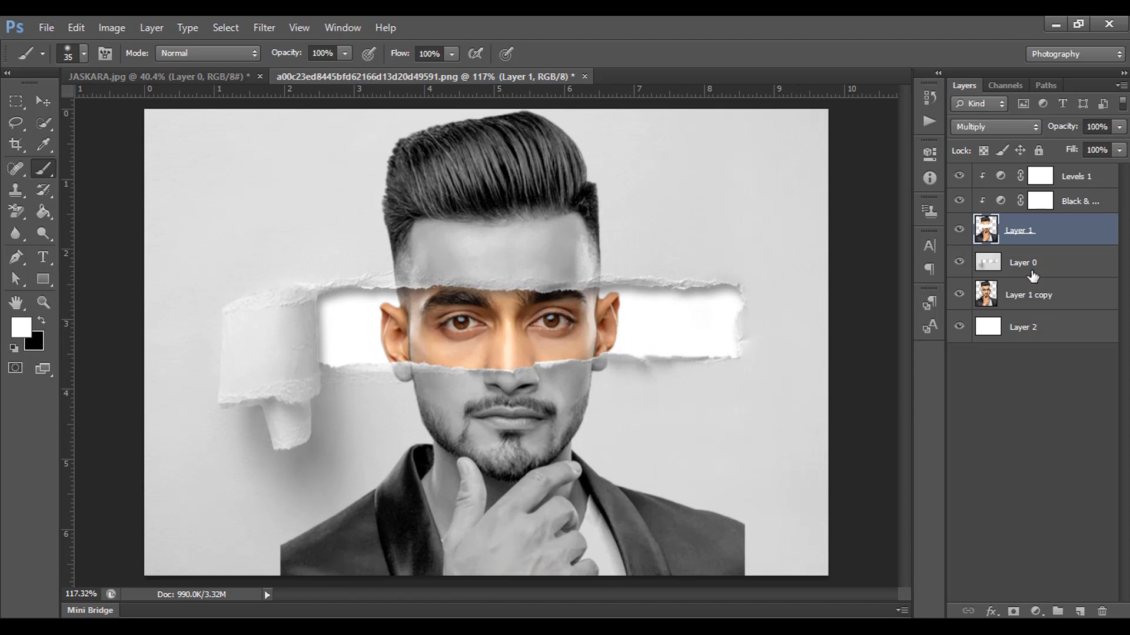
Give the torn-paper layer, Layer 0, a drop shadow with 50% opacity, 10 px distance and 7 px size, leaving nothing selected.
click(1052, 269)
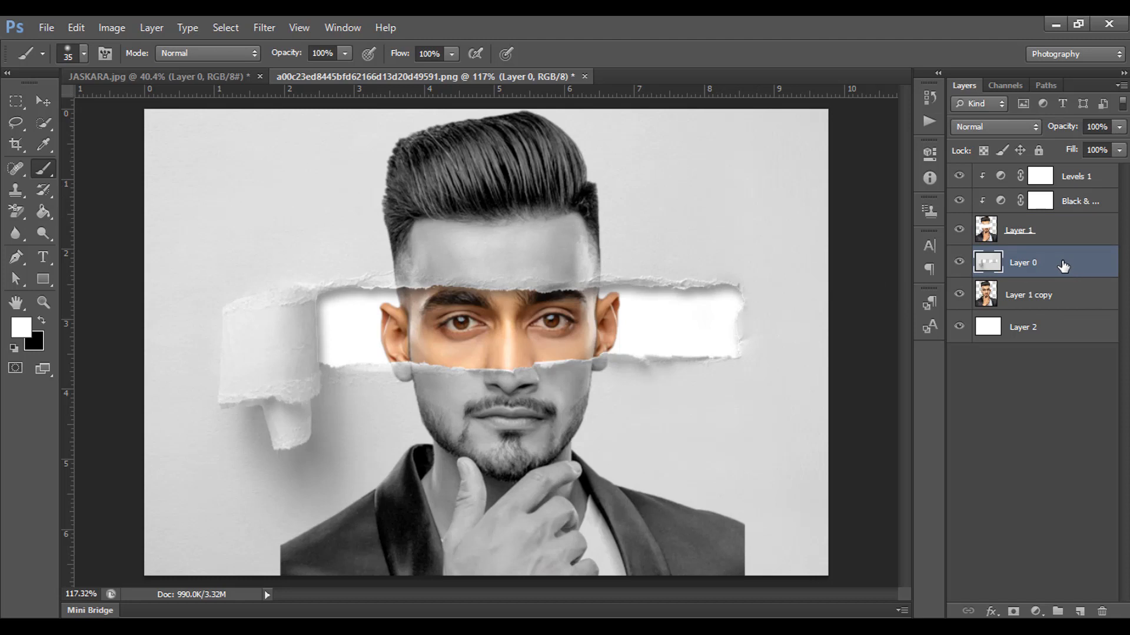
ctrl+click(994, 265)
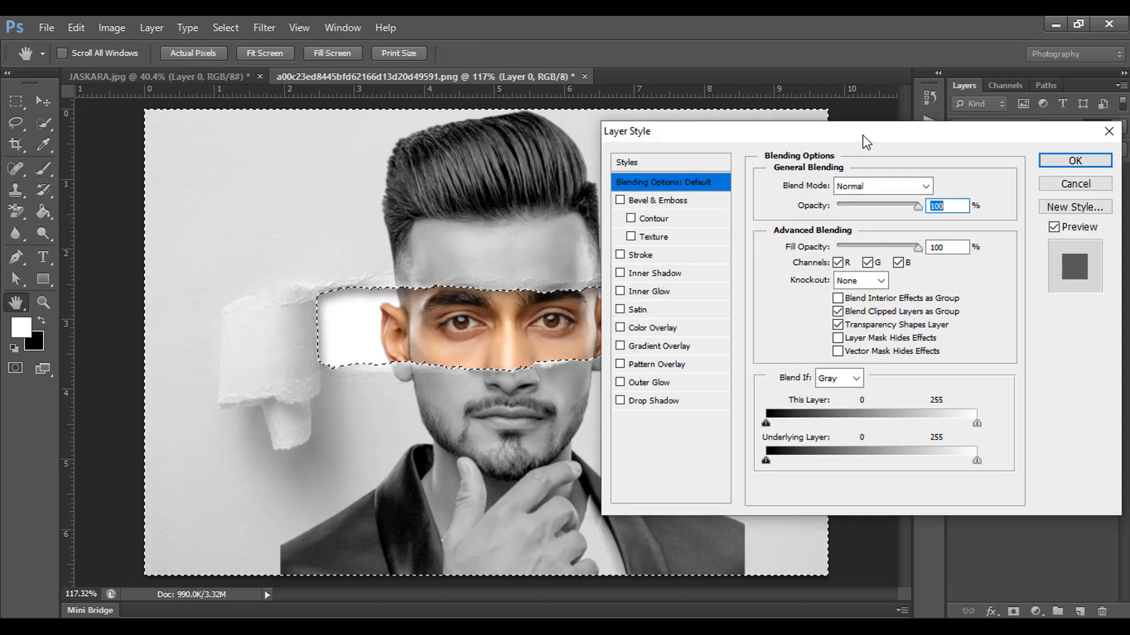
drag(865, 141, 837, 132)
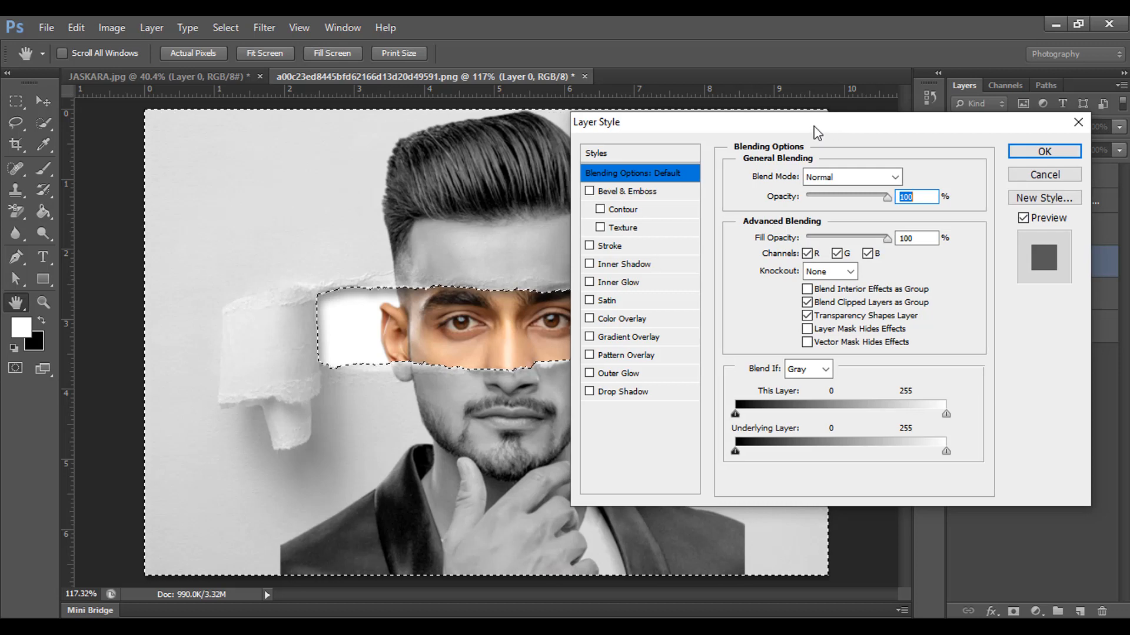
click(621, 391)
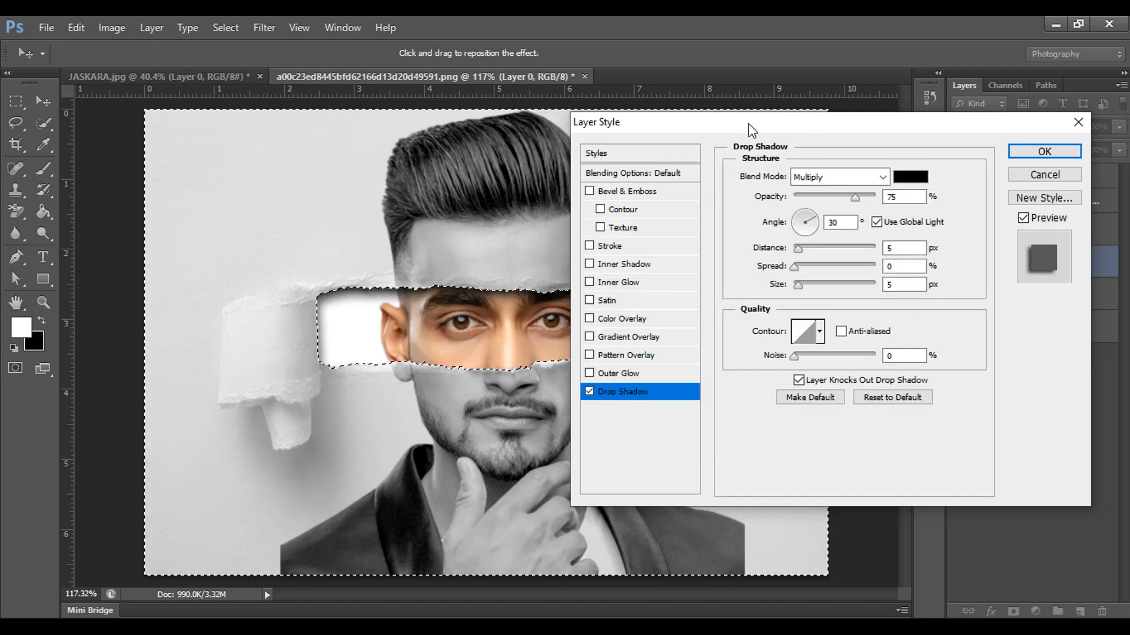
drag(750, 129, 796, 135)
click(899, 202)
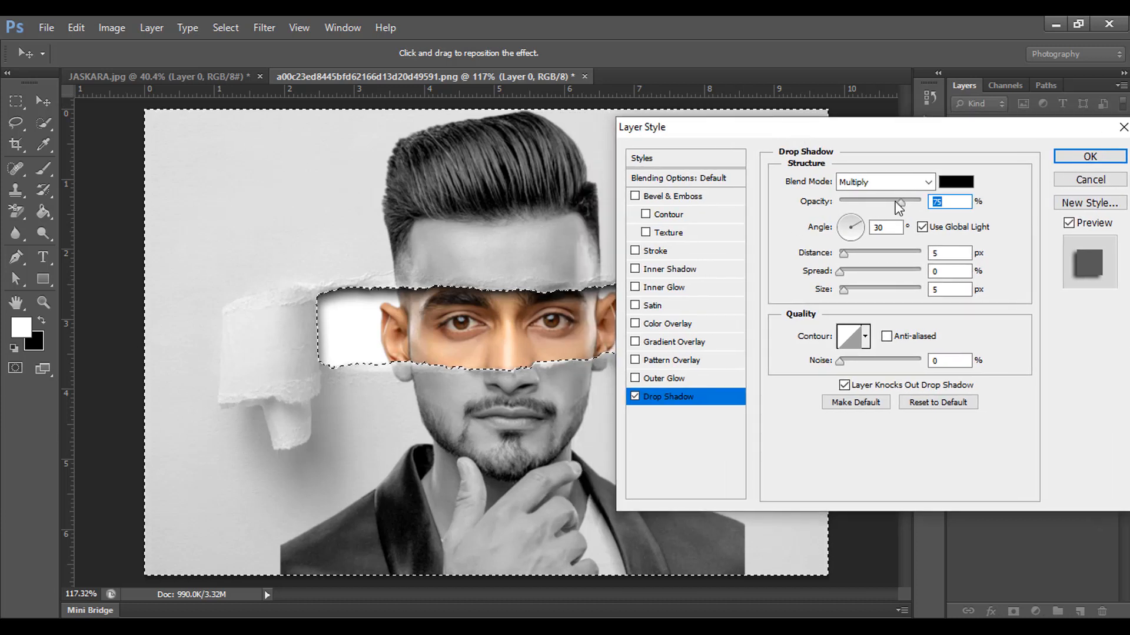
text(5)
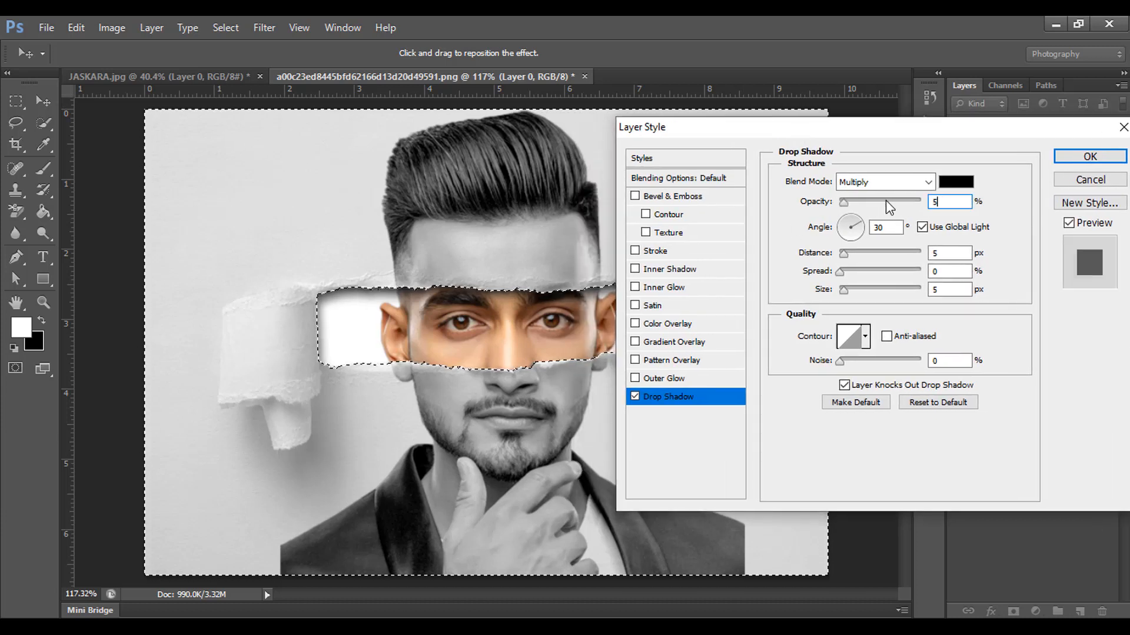
text(0)
drag(844, 254, 846, 289)
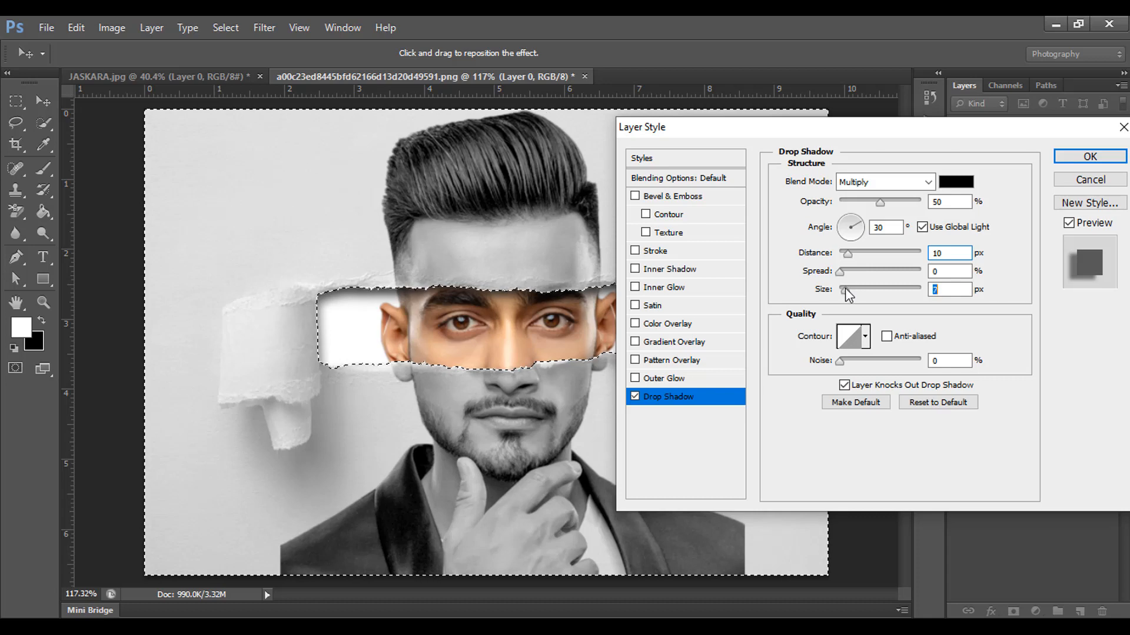
click(1082, 163)
key(ctrl+d)
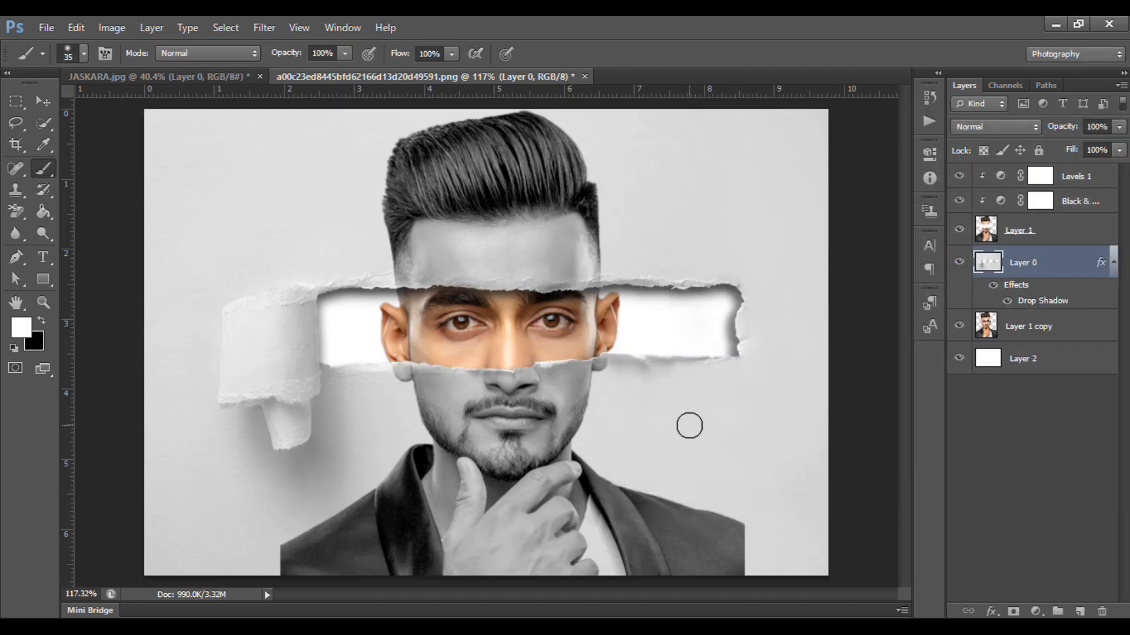
scroll(699, 418, down, 1)
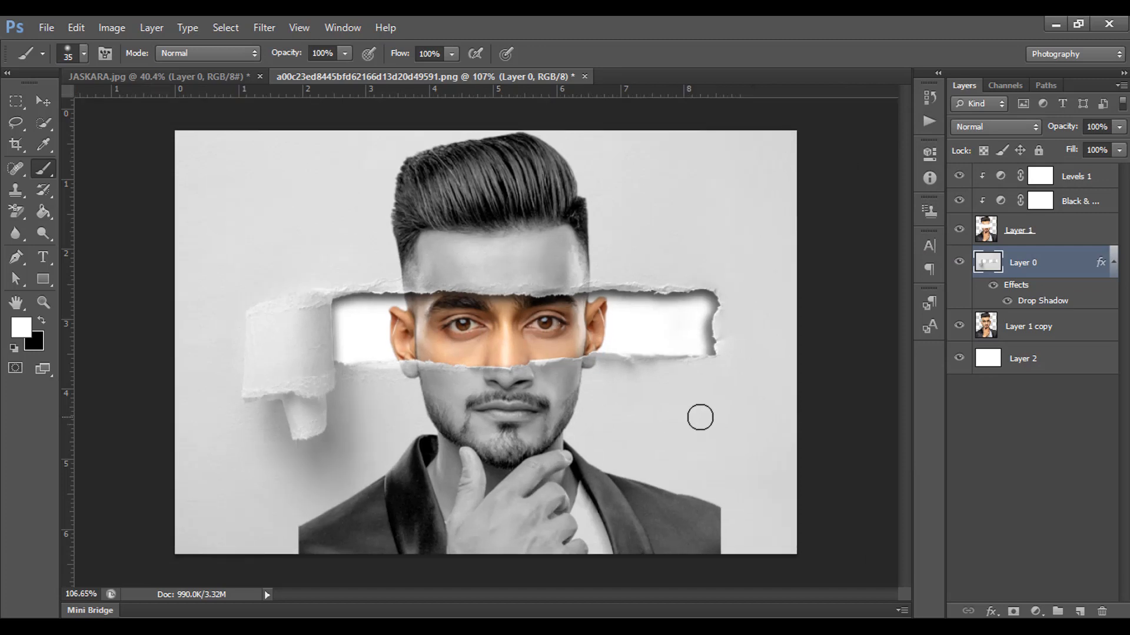
scroll(700, 418, up, 1)
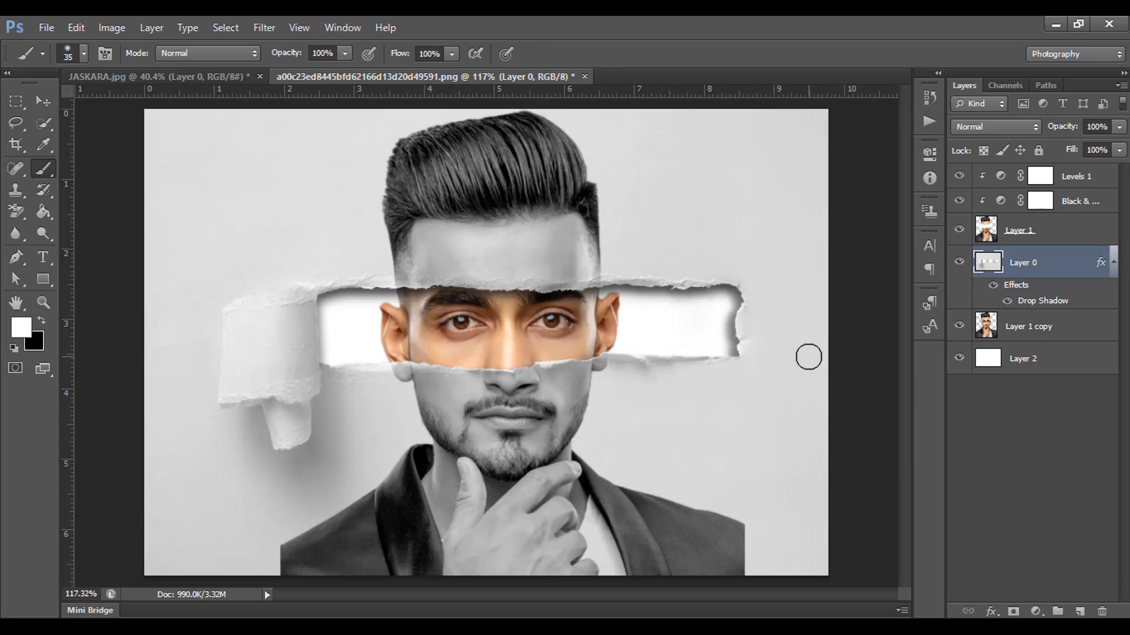